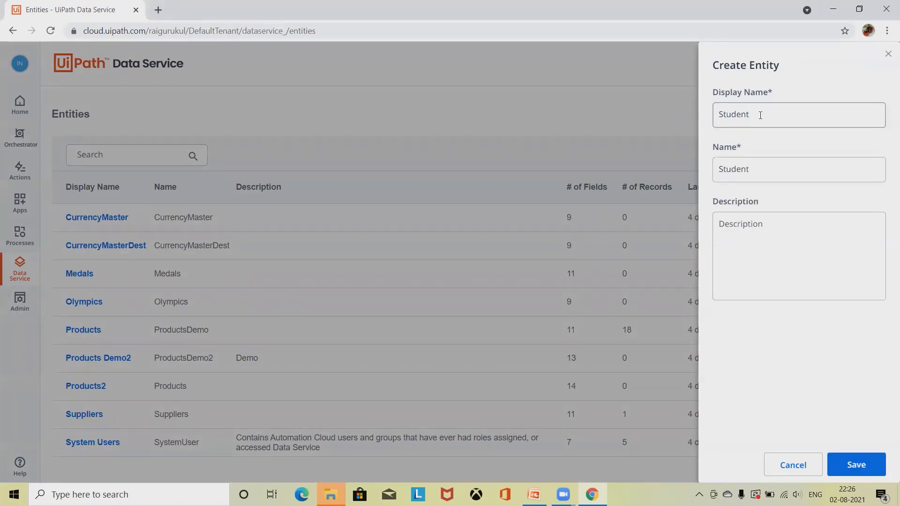
Step: Name the entity Student Management with description 'Student Management table' and save it
{"action": "type", "text": "Management"}
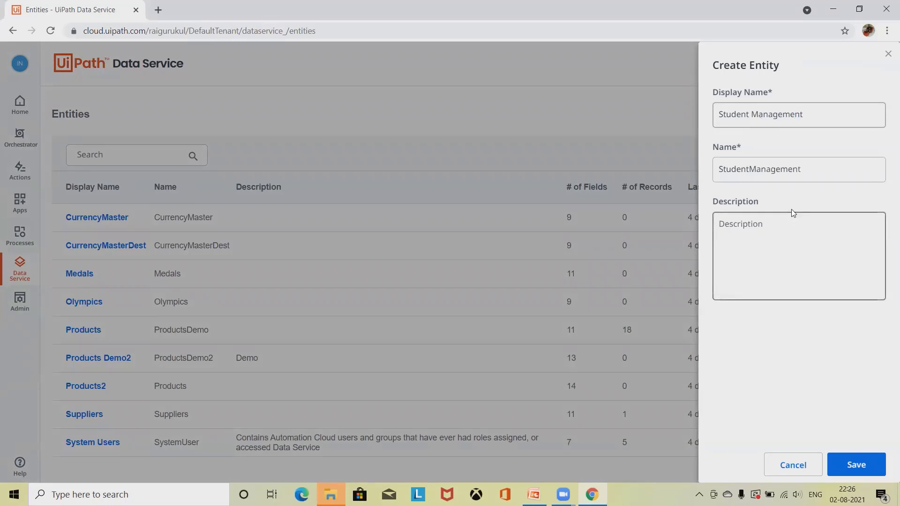
{"action": "left_click", "coordinate": [779, 250]}
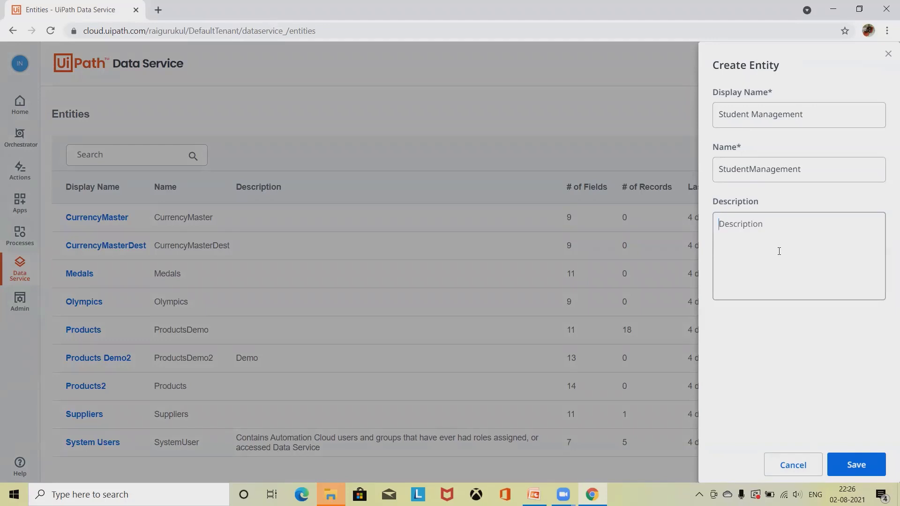
{"action": "type", "text": "St"}
{"action": "type", "text": "udent Management table"}
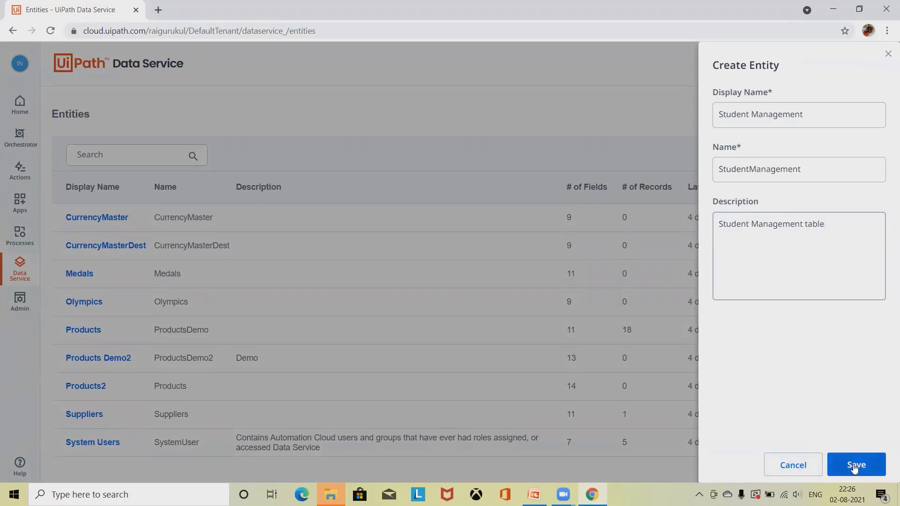
{"action": "left_click", "coordinate": [856, 466]}
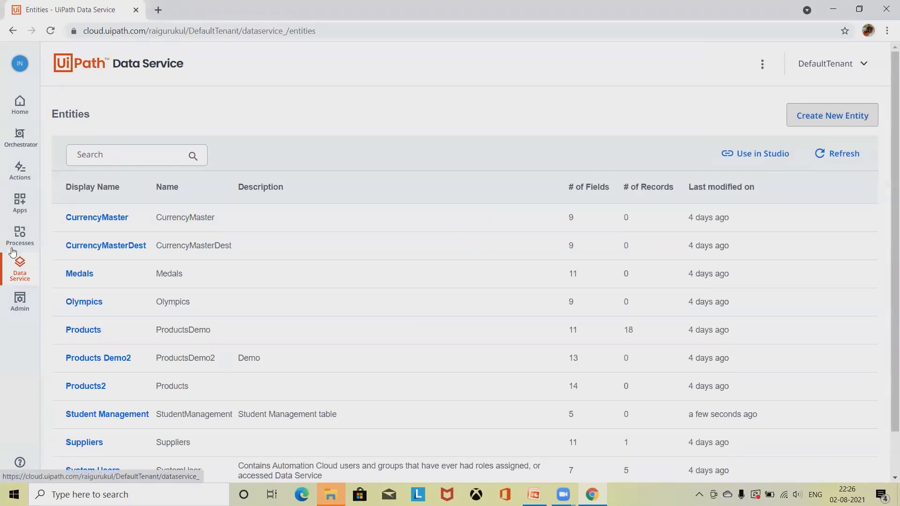
{"action": "scroll", "coordinate": [140, 337], "scroll_direction": "down", "scroll_amount": 1}
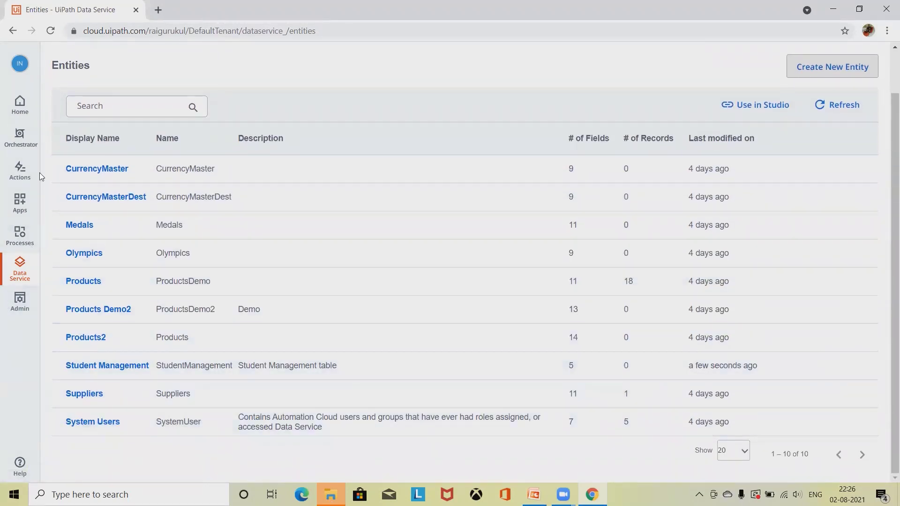
{"action": "left_click", "coordinate": [53, 31]}
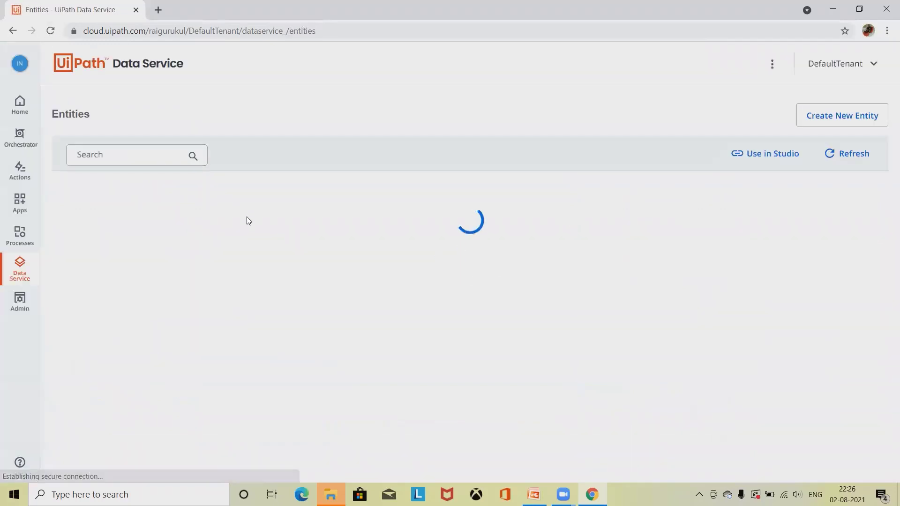
{"action": "scroll", "coordinate": [105, 359], "scroll_direction": "down", "scroll_amount": 1}
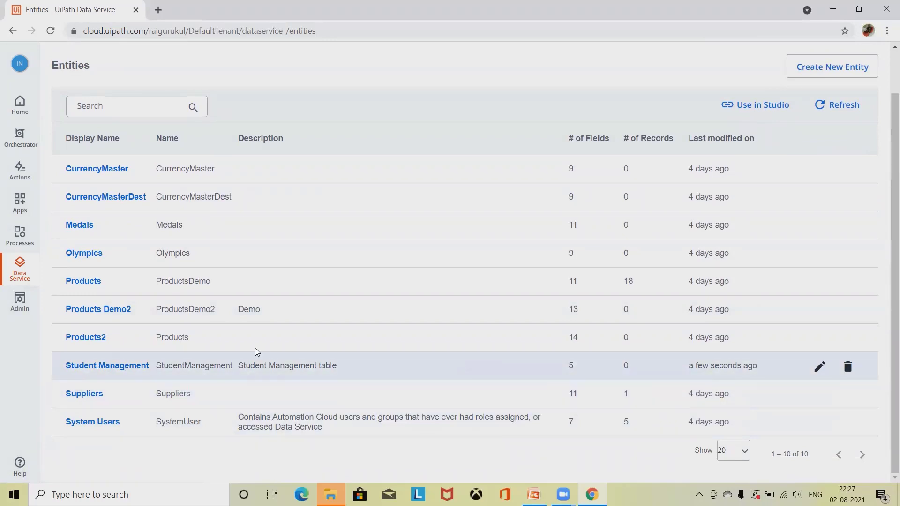
{"action": "left_click", "coordinate": [819, 366]}
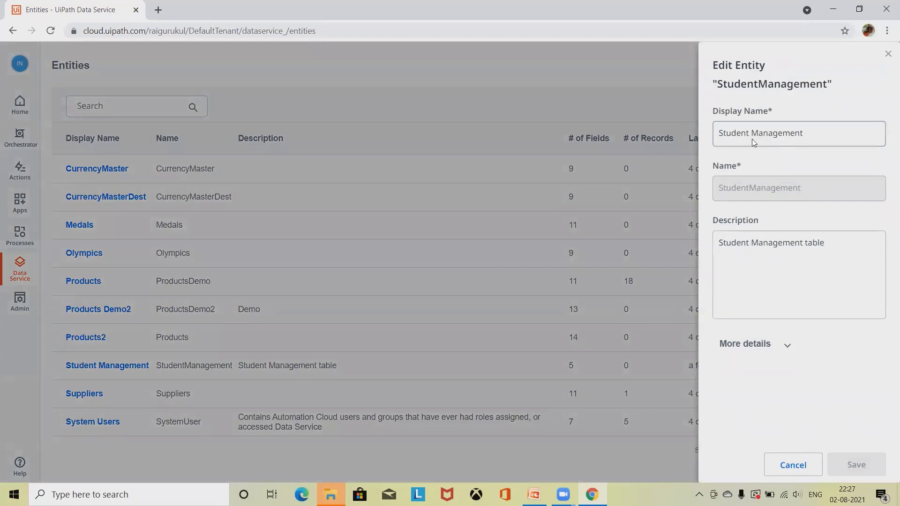
{"action": "left_click", "coordinate": [796, 467]}
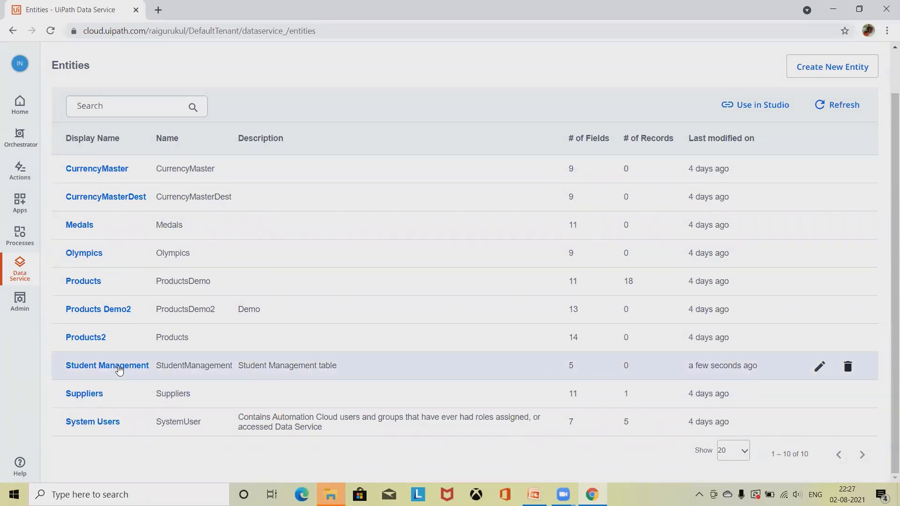
Step: Open the Student Management entity, refresh its field list, and start a new field
{"action": "left_click", "coordinate": [122, 366]}
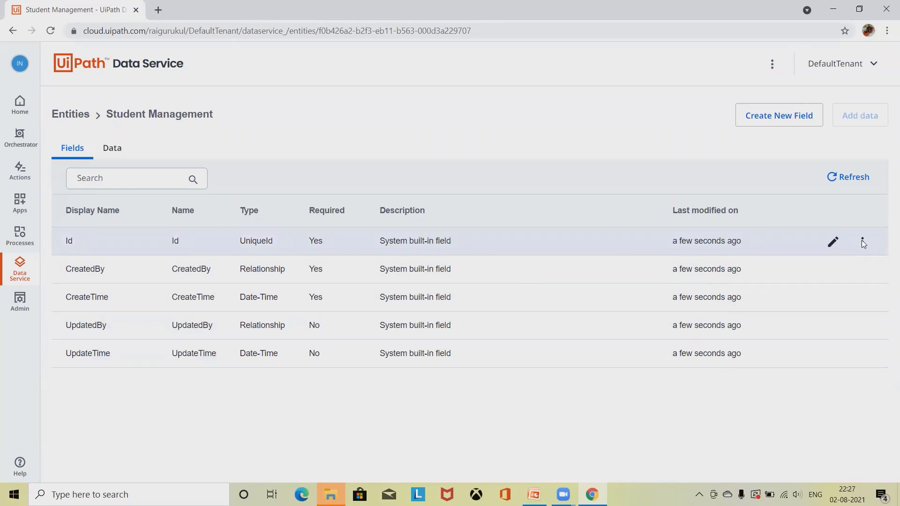
{"action": "left_click", "coordinate": [842, 177]}
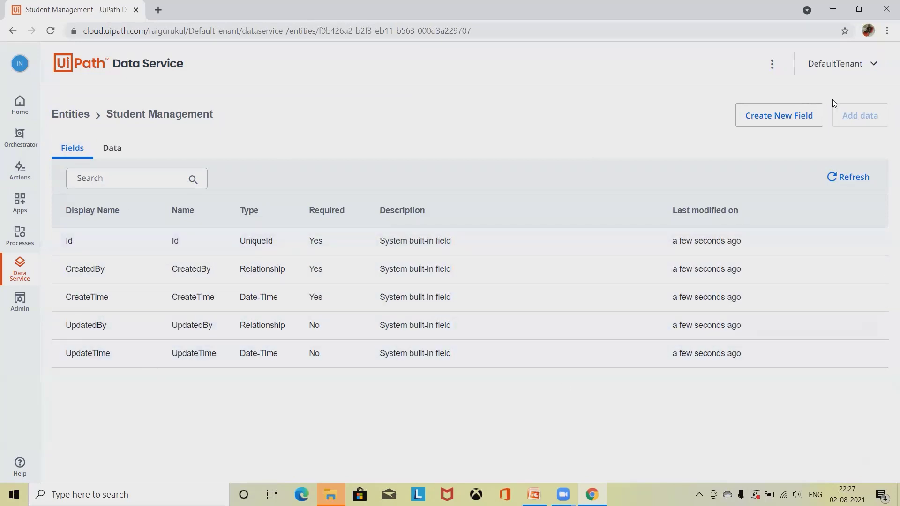
{"action": "left_click", "coordinate": [793, 123]}
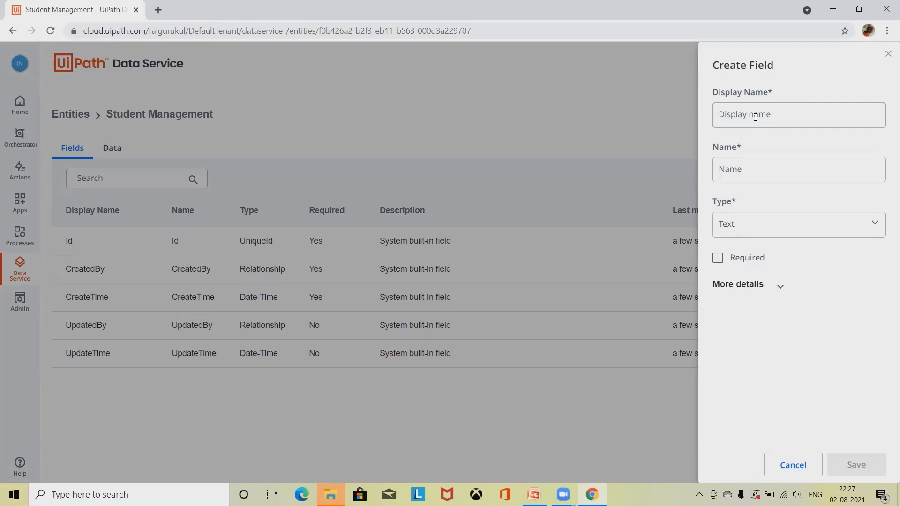
Step: Define a required Number field named Roll no
{"action": "type", "text": "Roll"}
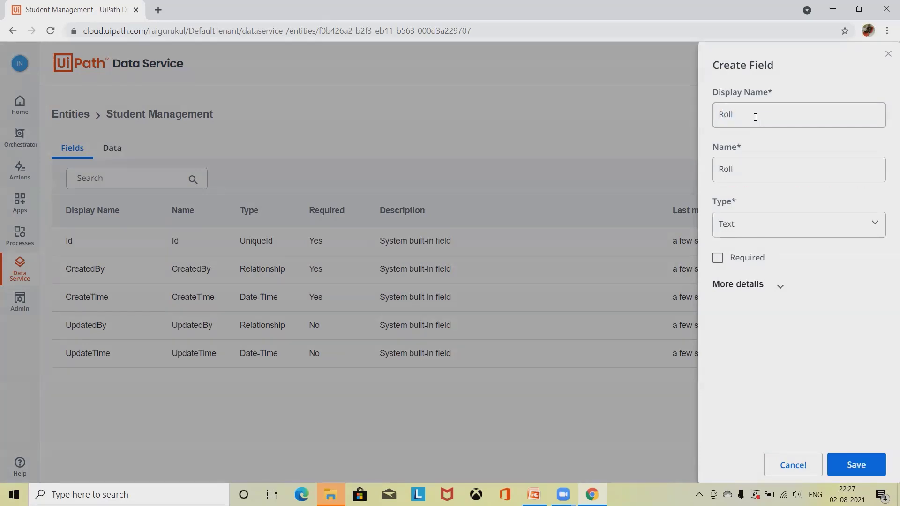
{"action": "type", "text": " no"}
{"action": "left_click", "coordinate": [823, 230]}
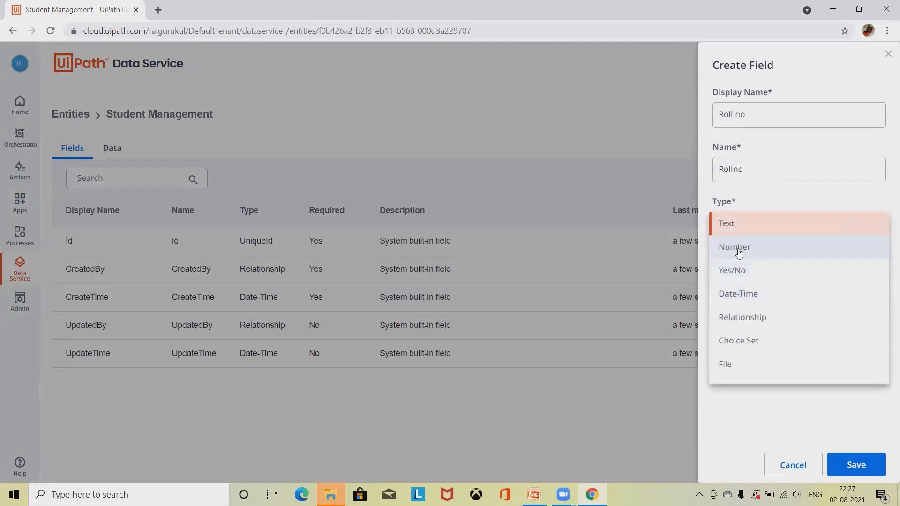
{"action": "left_click", "coordinate": [739, 253]}
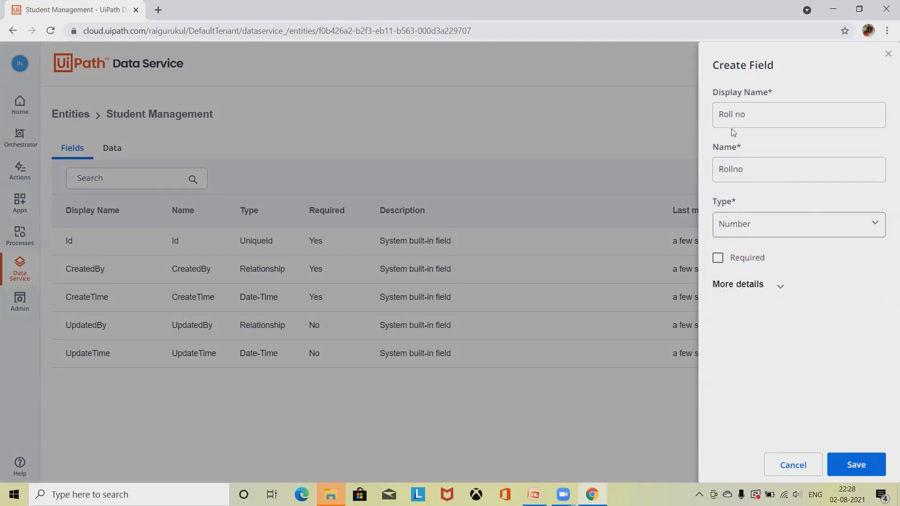
{"action": "left_click", "coordinate": [721, 262]}
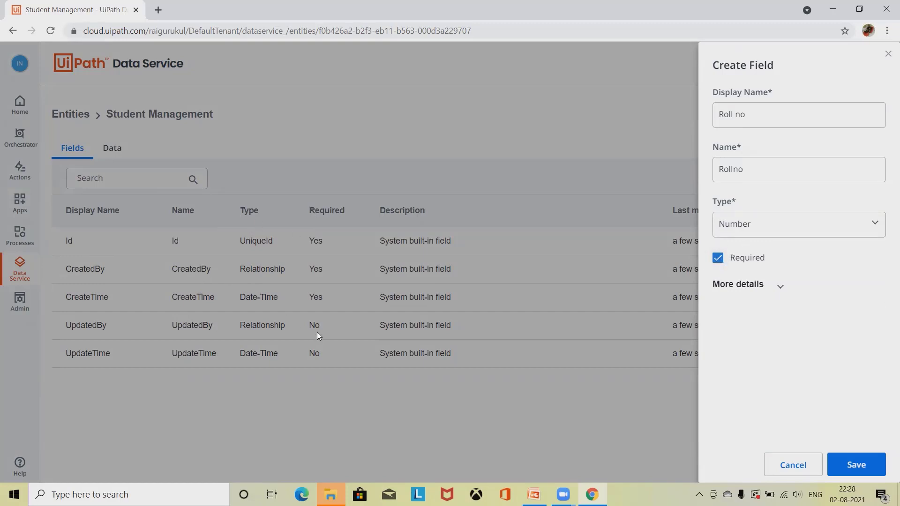
{"action": "left_click", "coordinate": [775, 287]}
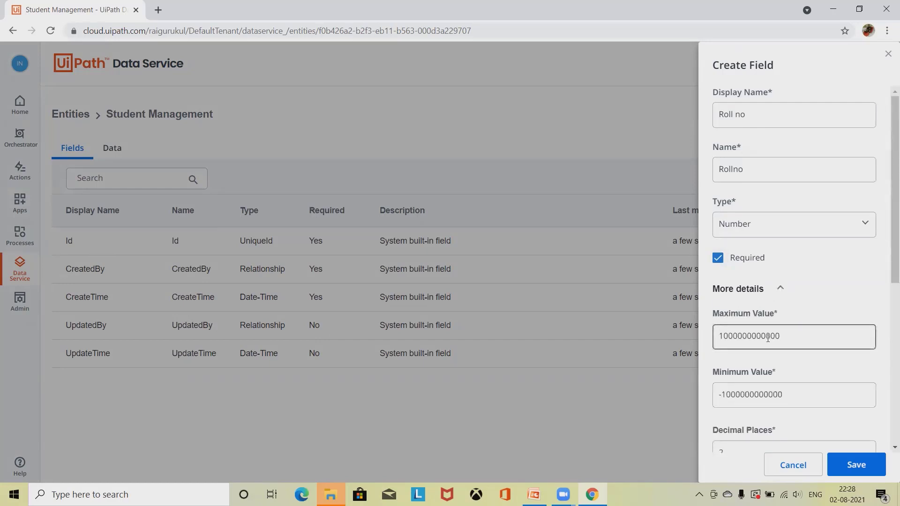
Step: Limit Roll no to minimum 1, maximum 1000 with 0 decimal places, and save it
{"action": "scroll", "coordinate": [869, 225], "scroll_direction": "down", "scroll_amount": 3}
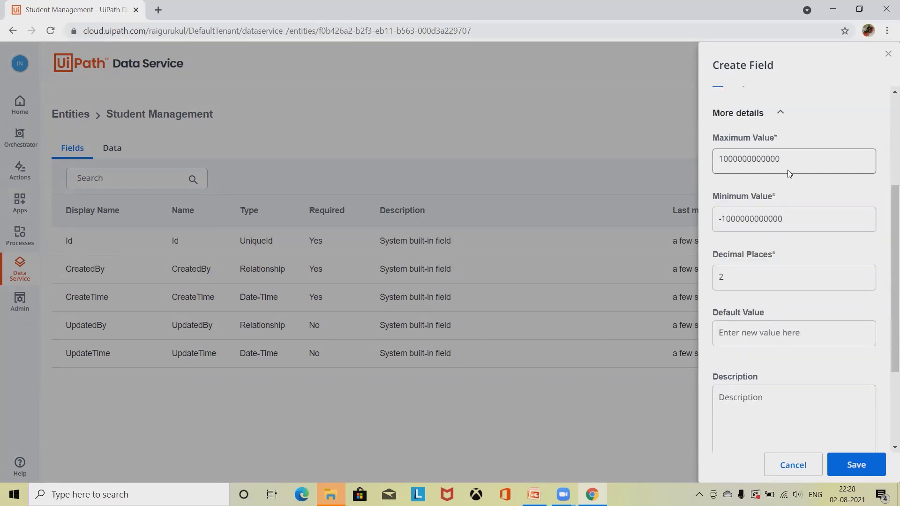
{"action": "left_click_drag", "start_coordinate": [788, 160], "coordinate": [658, 163]}
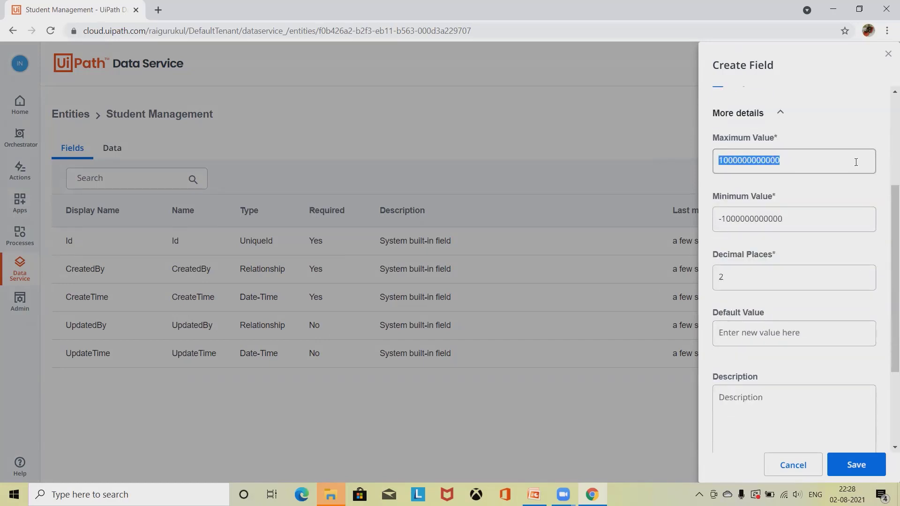
{"action": "type", "text": "1000"}
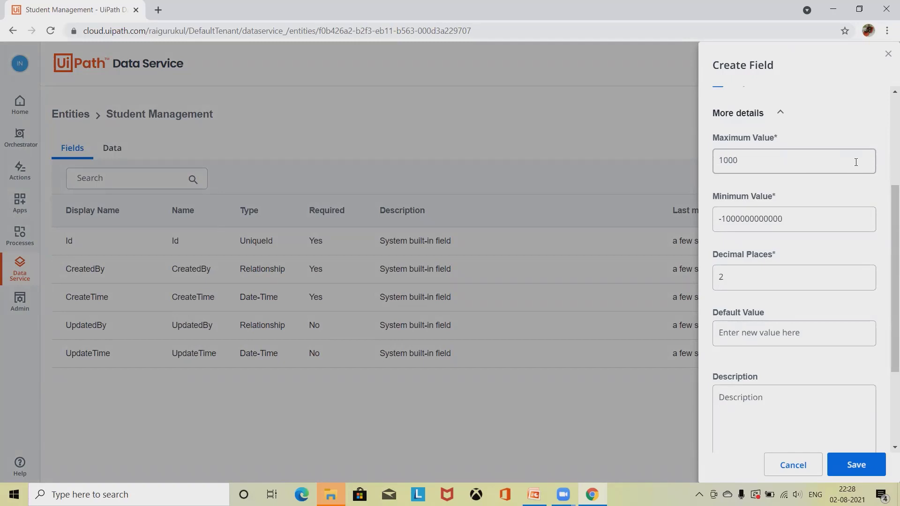
{"action": "left_click", "coordinate": [784, 225]}
{"action": "left_click_drag", "start_coordinate": [795, 219], "coordinate": [674, 216]}
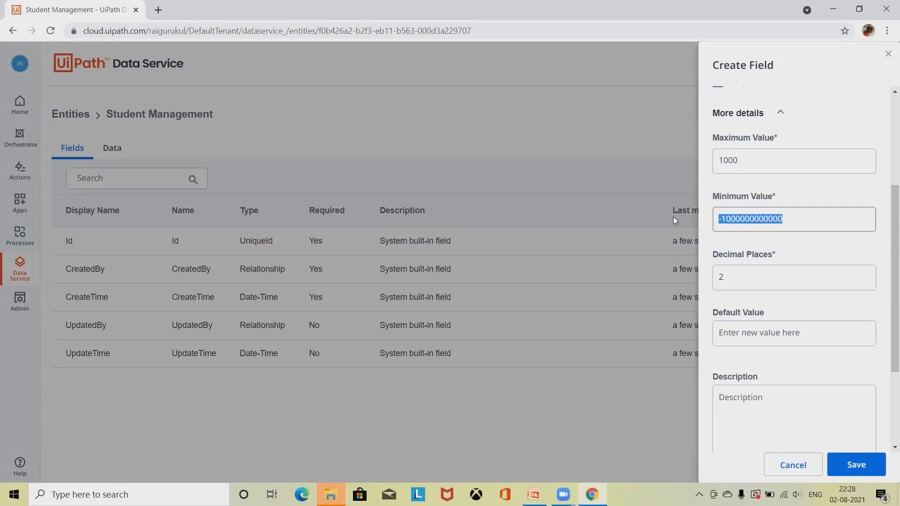
{"action": "type", "text": "1"}
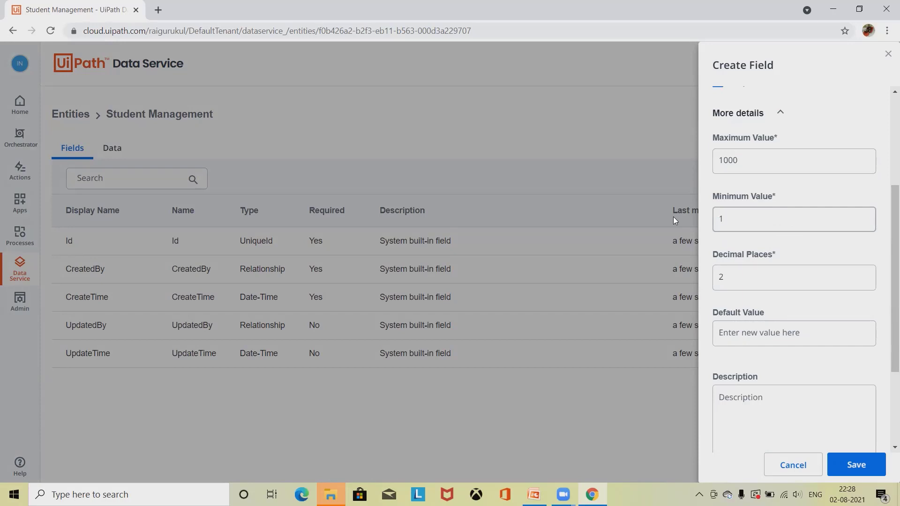
{"action": "left_click", "coordinate": [740, 278]}
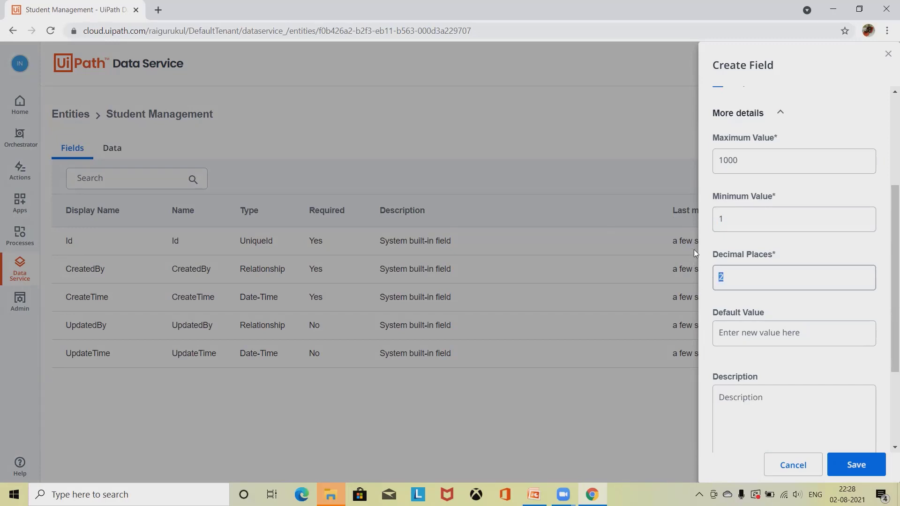
{"action": "type", "text": "0"}
{"action": "scroll", "coordinate": [800, 360], "scroll_direction": "down", "scroll_amount": 3}
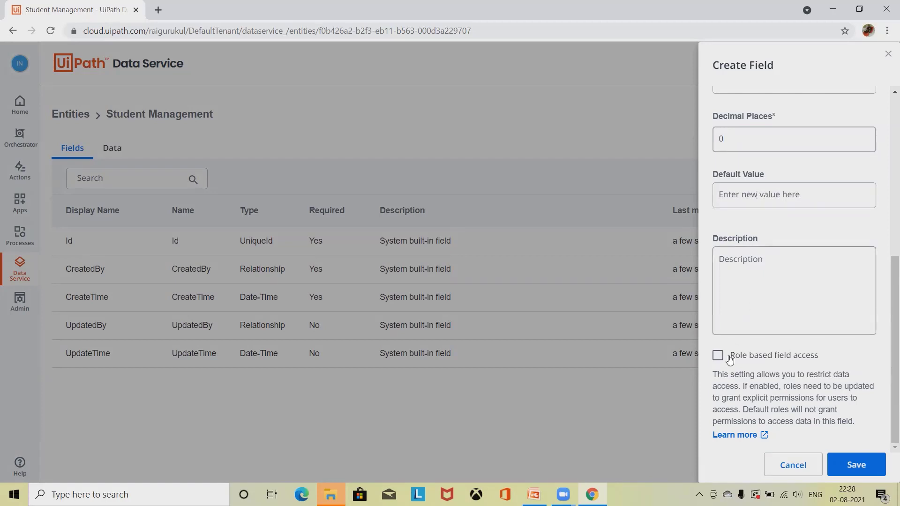
{"action": "left_click", "coordinate": [741, 281]}
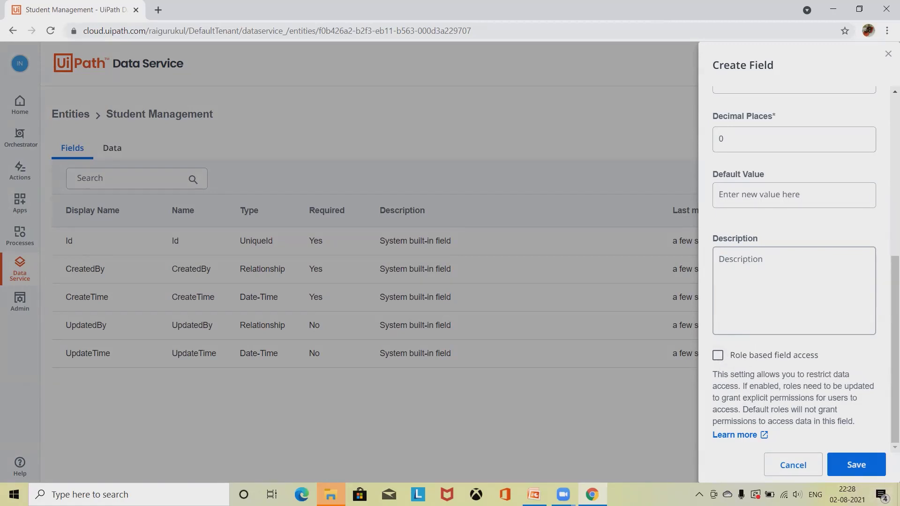
{"action": "left_click", "coordinate": [861, 467]}
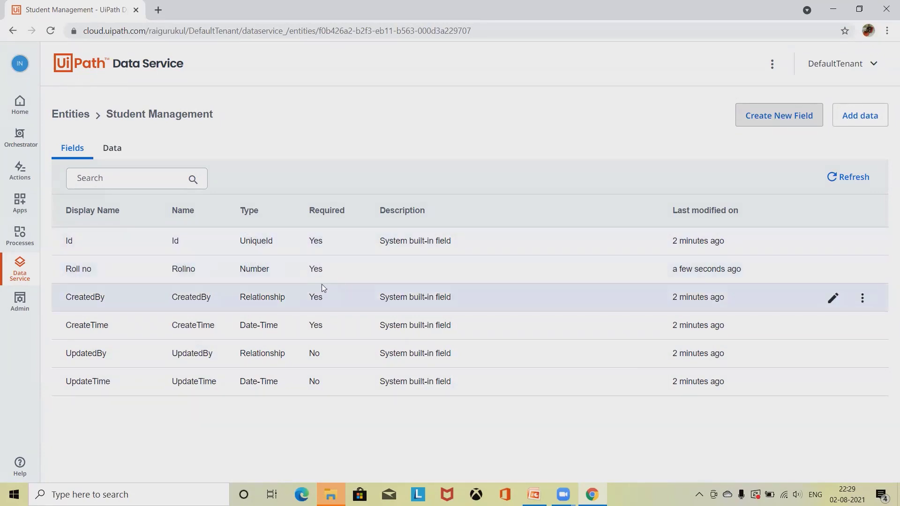
Step: Add a new field with display name Name and system name SName
{"action": "left_click", "coordinate": [787, 125]}
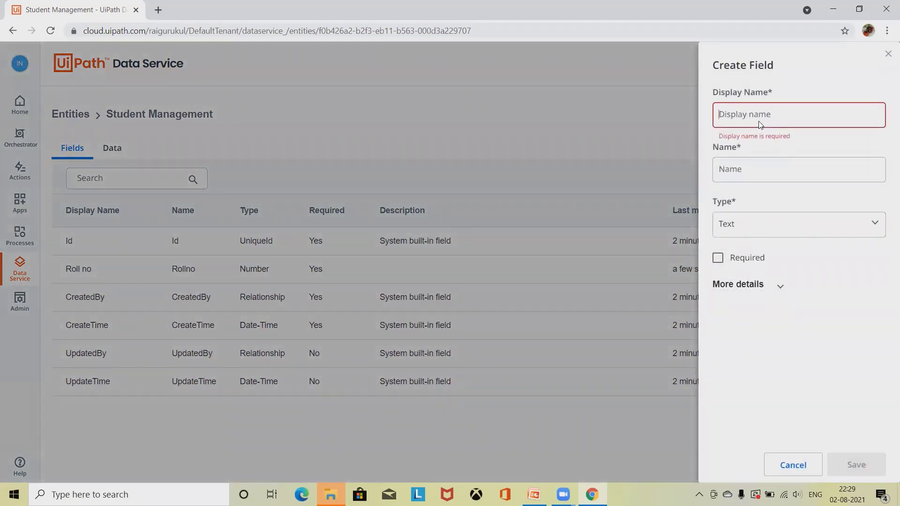
{"action": "type", "text": "Name"}
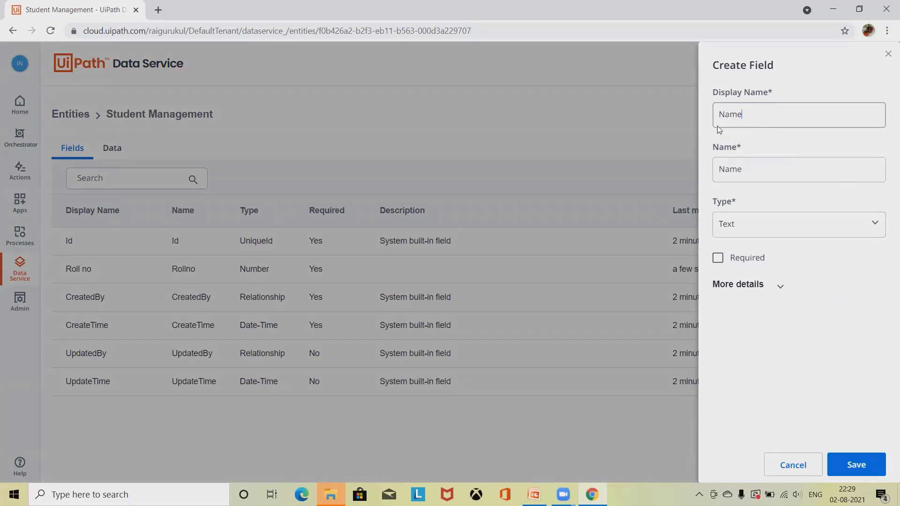
{"action": "left_click", "coordinate": [725, 169]}
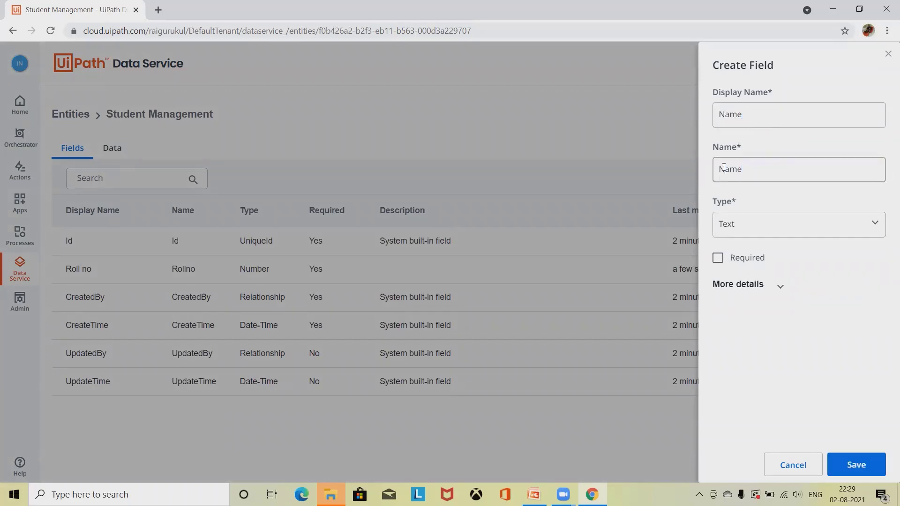
{"action": "left_click", "coordinate": [714, 168]}
{"action": "type", "text": "S"}
Step: Make Name a required Text field with maximum length 200 and save it
{"action": "left_click", "coordinate": [777, 232]}
{"action": "left_click", "coordinate": [777, 232]}
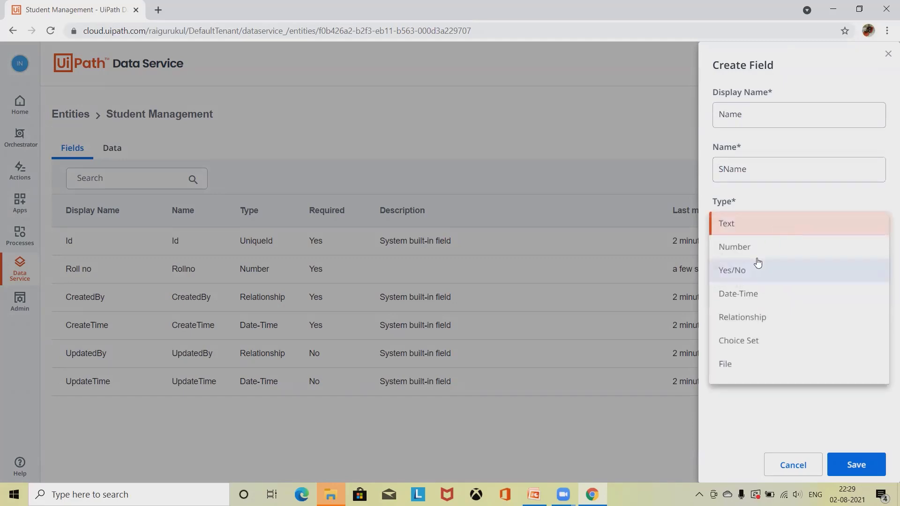
{"action": "left_click", "coordinate": [737, 229]}
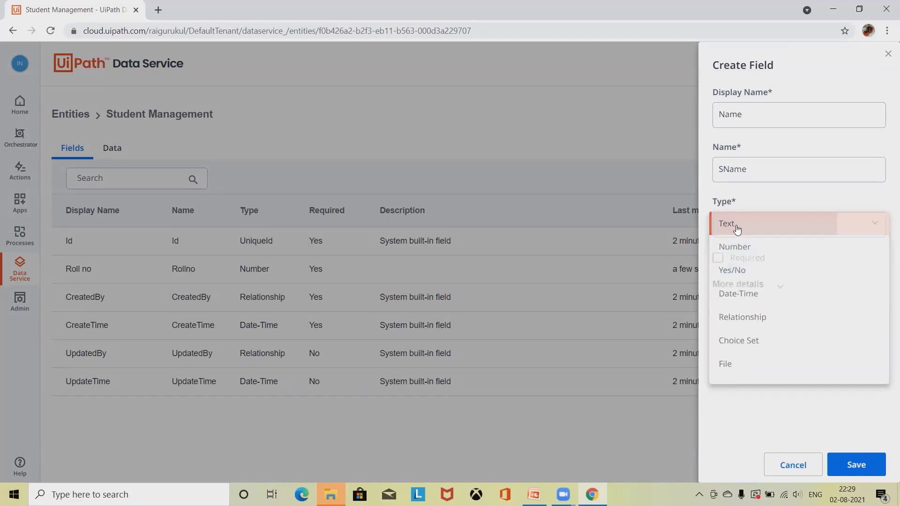
{"action": "left_click", "coordinate": [718, 263]}
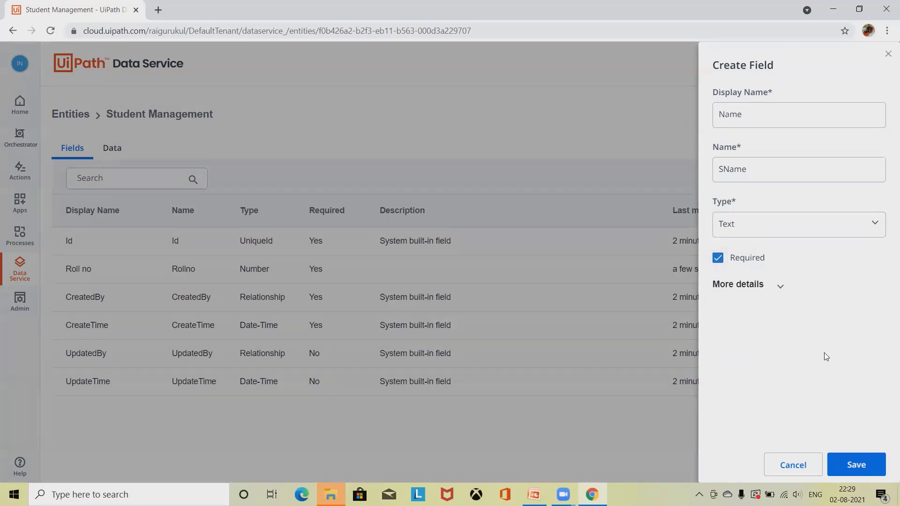
{"action": "left_click", "coordinate": [780, 286]}
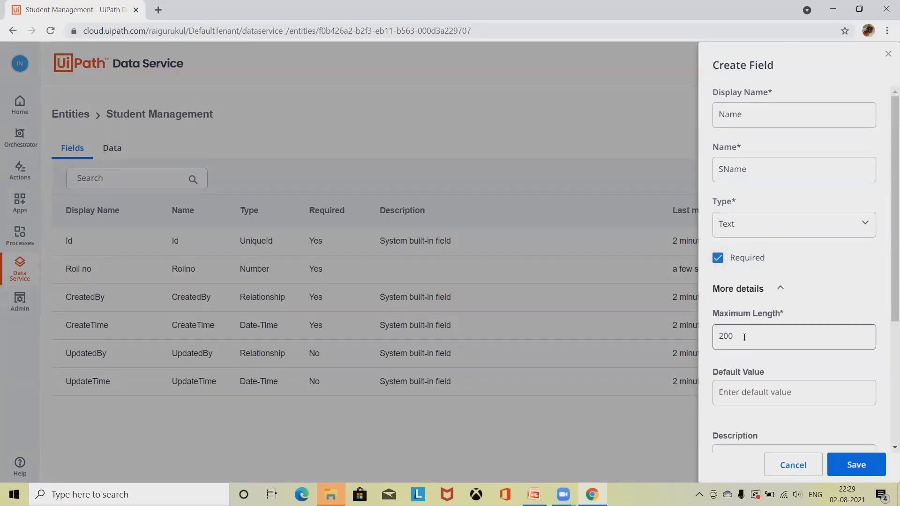
{"action": "scroll", "coordinate": [747, 397], "scroll_direction": "down", "scroll_amount": 3}
{"action": "scroll", "coordinate": [739, 370], "scroll_direction": "up", "scroll_amount": 3}
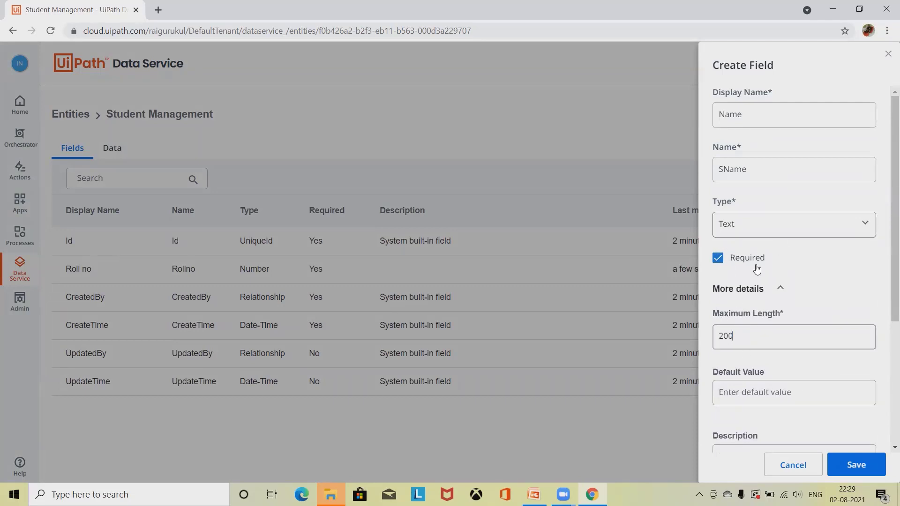
{"action": "scroll", "coordinate": [826, 375], "scroll_direction": "down", "scroll_amount": 1}
{"action": "scroll", "coordinate": [826, 373], "scroll_direction": "down", "scroll_amount": 3}
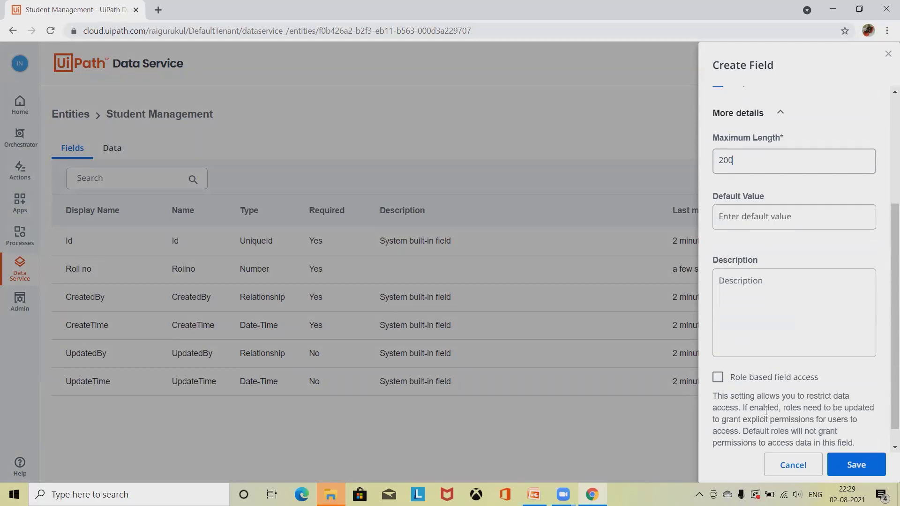
{"action": "left_click", "coordinate": [857, 464]}
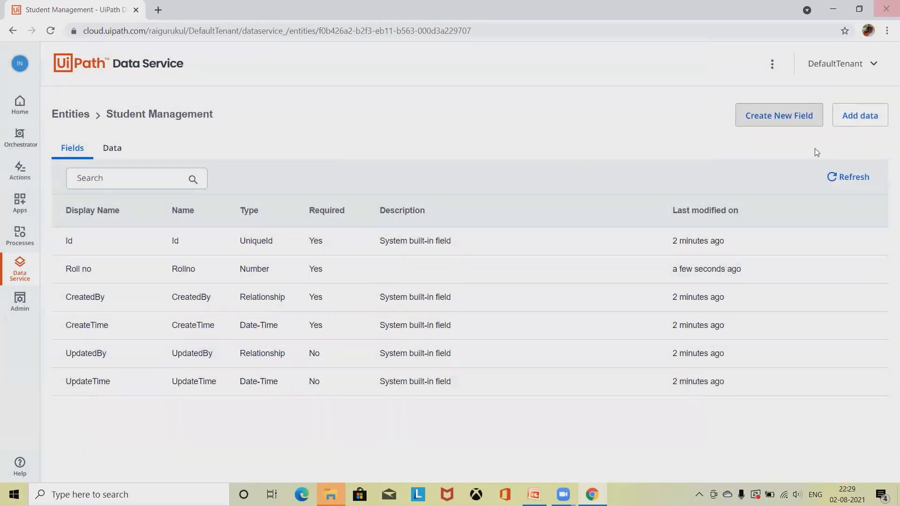
Step: Add an optional Text field named Standard to Student Management
{"action": "left_click", "coordinate": [786, 117]}
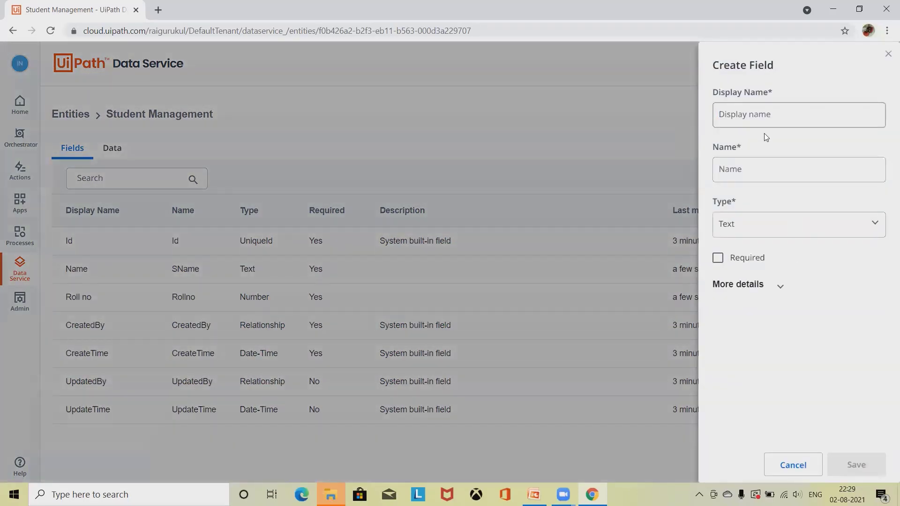
{"action": "left_click", "coordinate": [760, 114]}
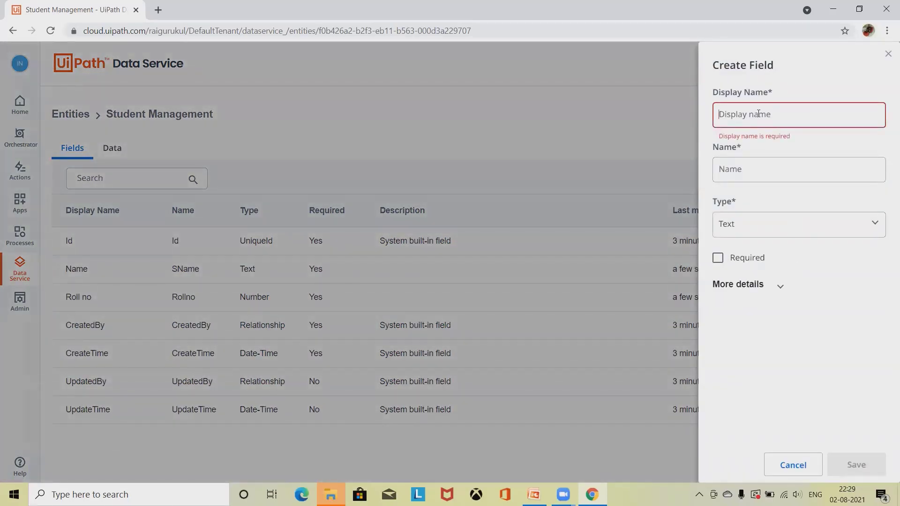
{"action": "type", "text": "Standard"}
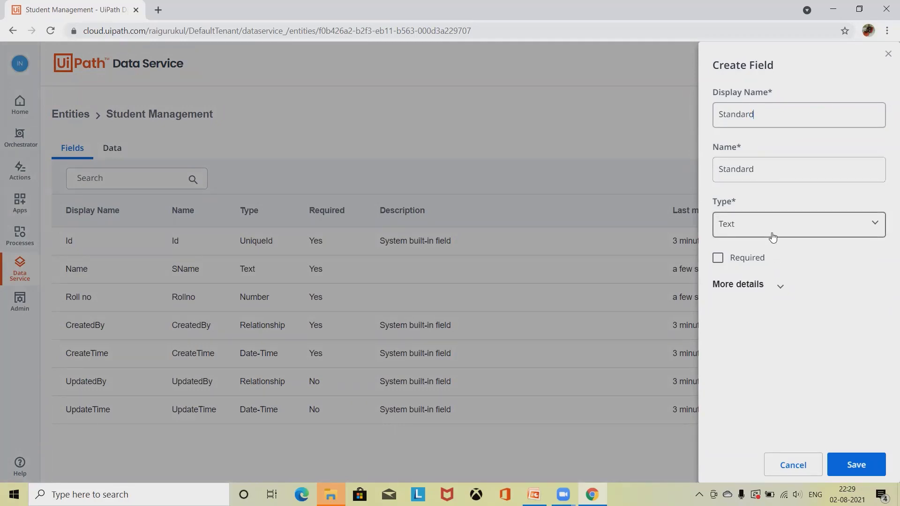
{"action": "left_click", "coordinate": [789, 228]}
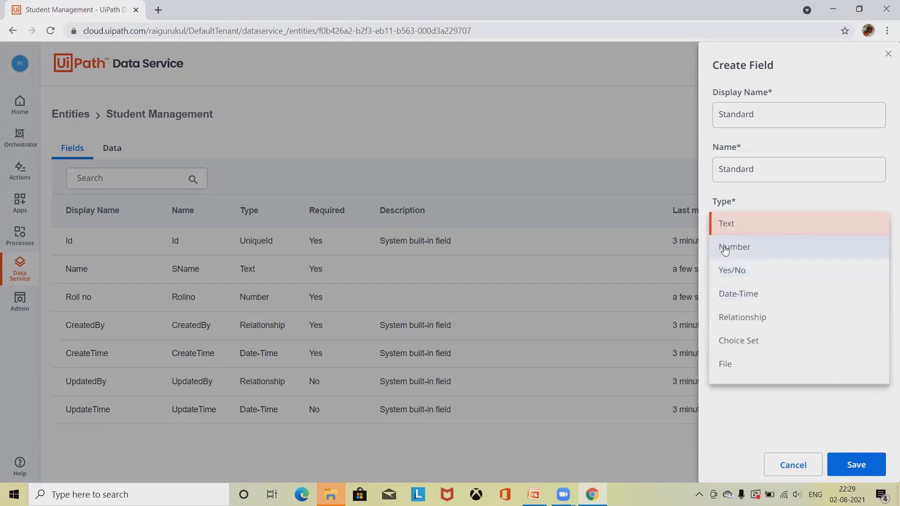
{"action": "left_click", "coordinate": [737, 230]}
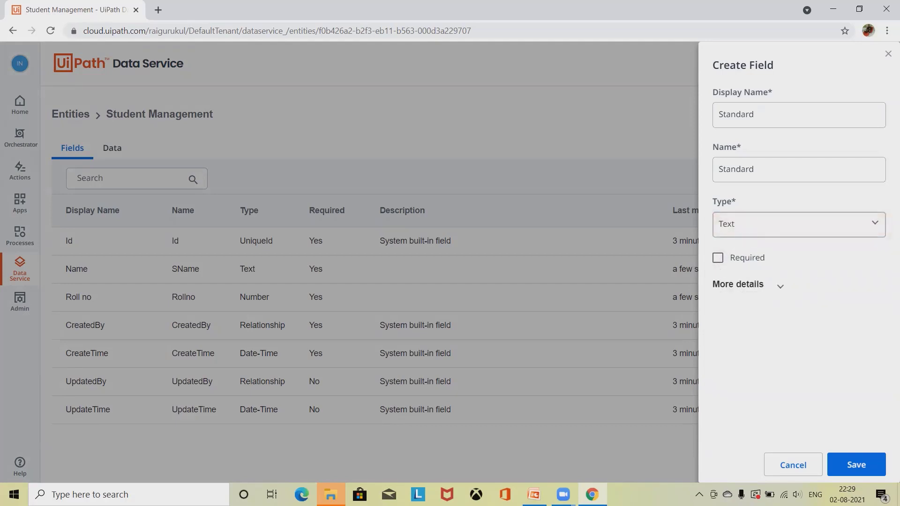
{"action": "left_click", "coordinate": [855, 463]}
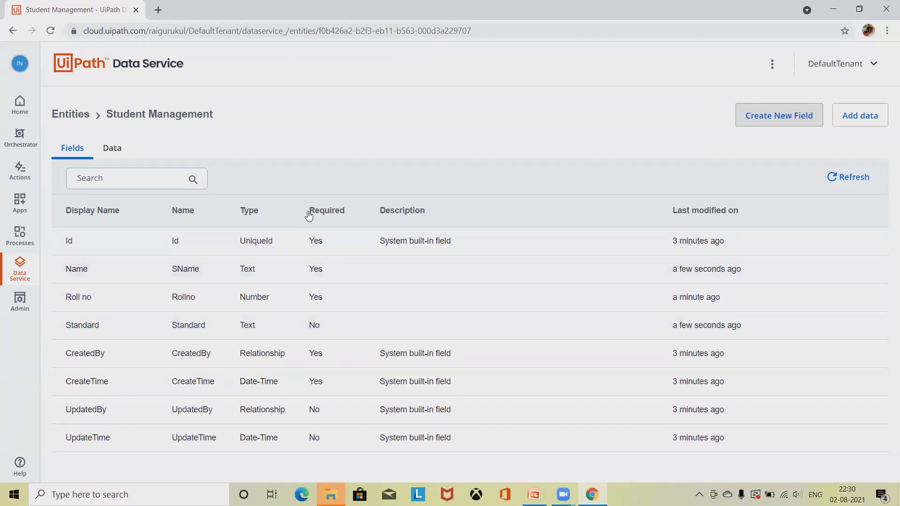
Step: Add an optional Number field named Fee
{"action": "left_click", "coordinate": [783, 117]}
{"action": "left_click", "coordinate": [784, 114]}
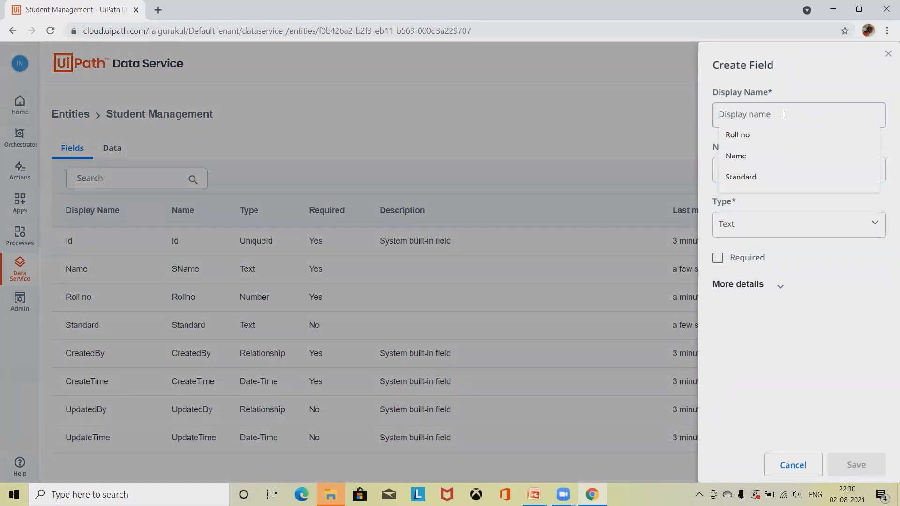
{"action": "type", "text": "Fee"}
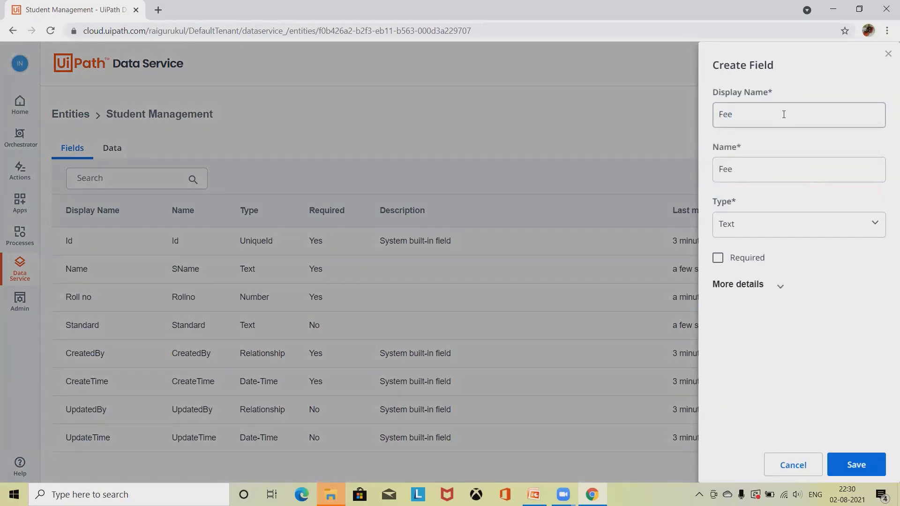
{"action": "left_click", "coordinate": [762, 227]}
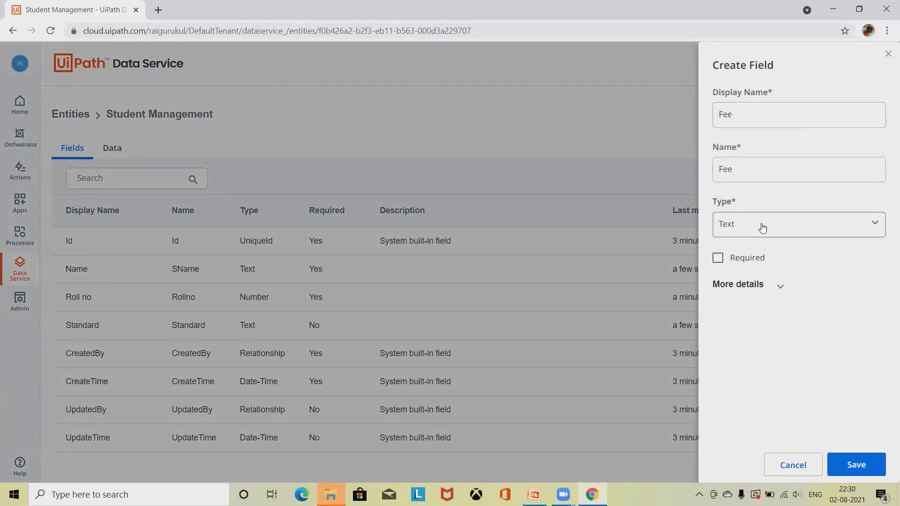
{"action": "left_click", "coordinate": [740, 248]}
{"action": "left_click", "coordinate": [859, 473]}
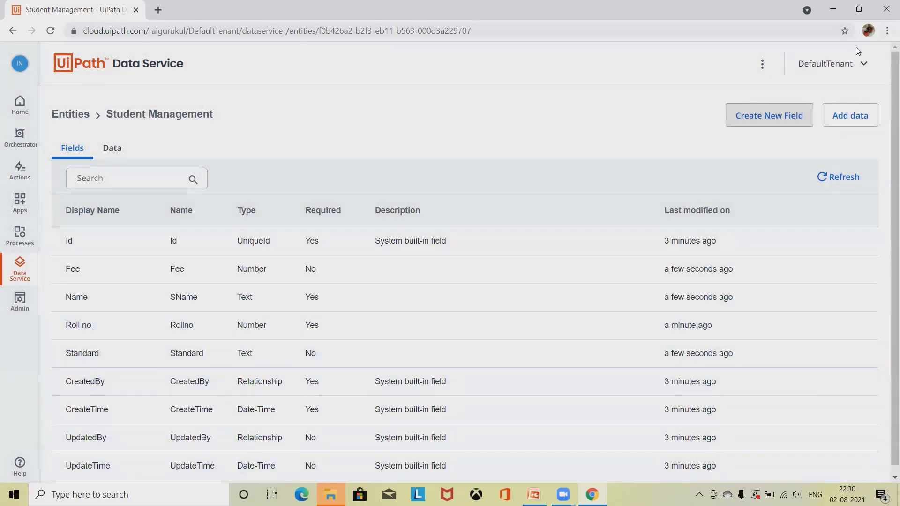
Step: Add an optional Date-Time field named Admission date
{"action": "left_click", "coordinate": [760, 120]}
{"action": "left_click", "coordinate": [761, 117]}
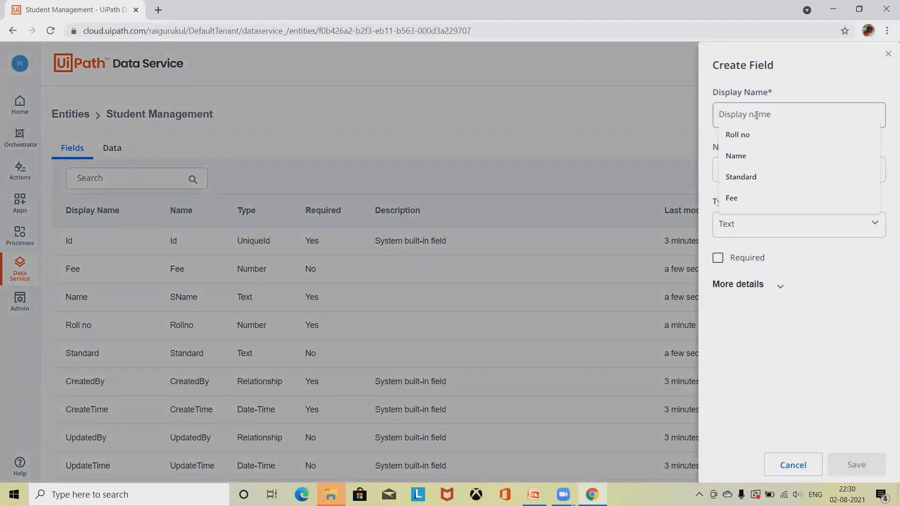
{"action": "type", "text": "Add"}
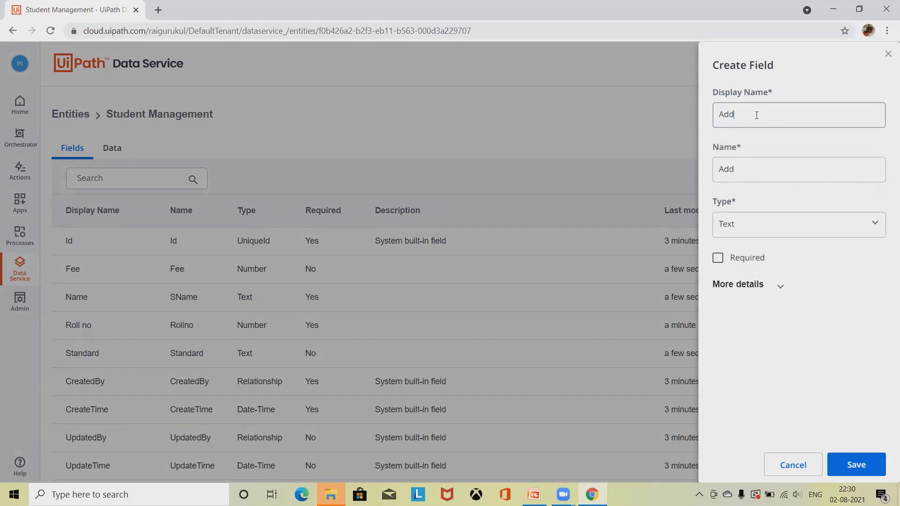
{"action": "key", "text": "BackSpace"}
{"action": "type", "text": "m"}
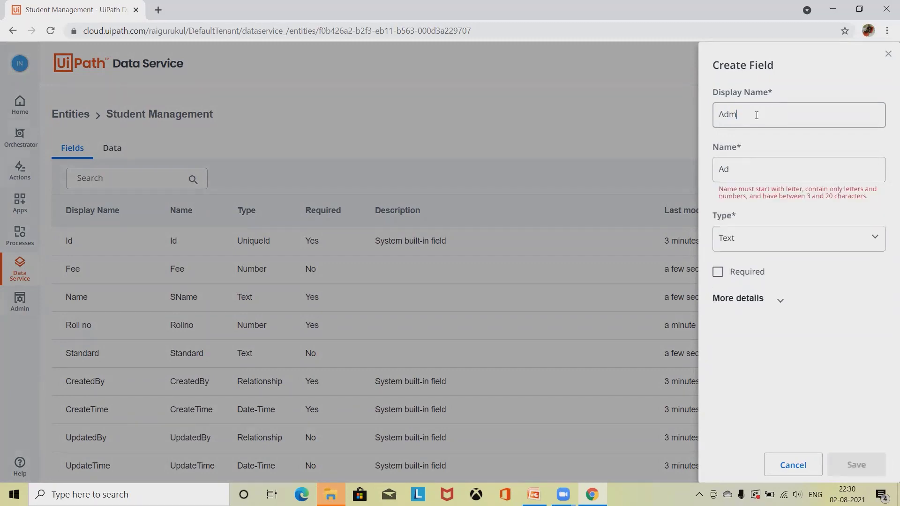
{"action": "type", "text": "ission d"}
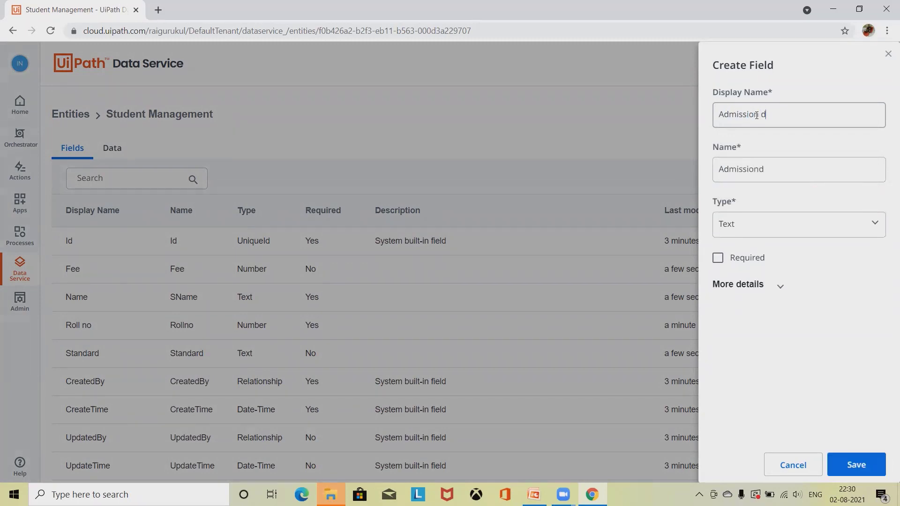
{"action": "type", "text": "ate"}
{"action": "left_click", "coordinate": [794, 226]}
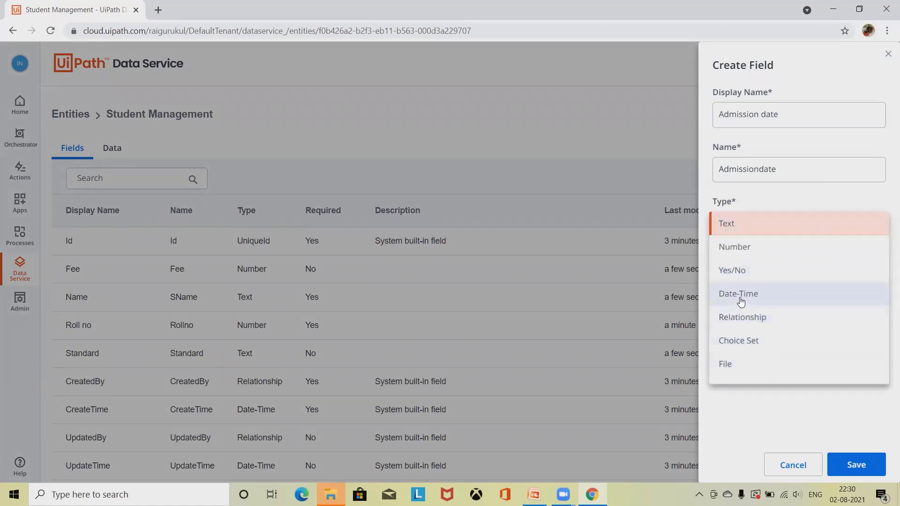
{"action": "left_click", "coordinate": [741, 300]}
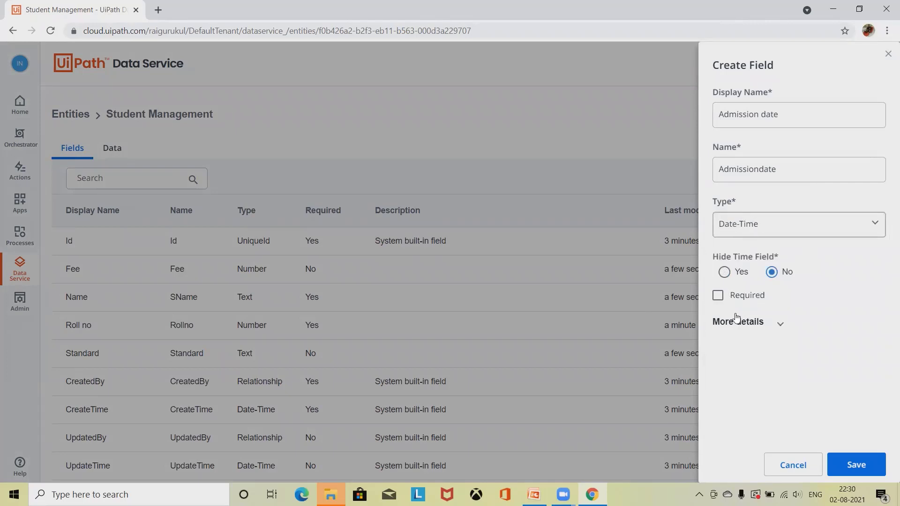
{"action": "left_click", "coordinate": [800, 225]}
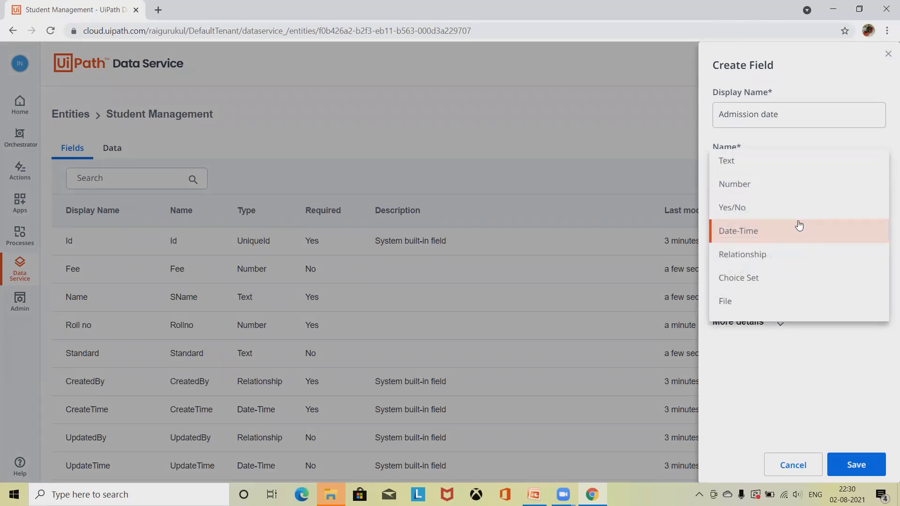
{"action": "left_click", "coordinate": [635, 115]}
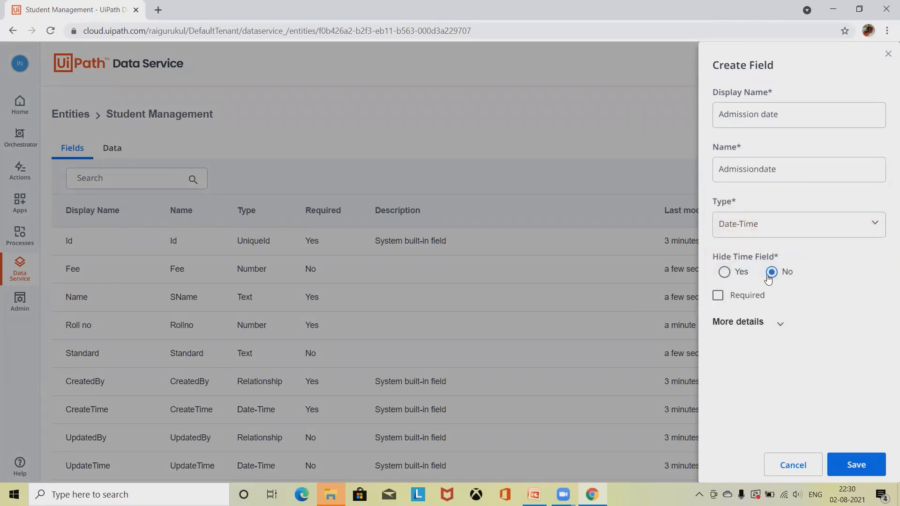
{"action": "left_click", "coordinate": [859, 459]}
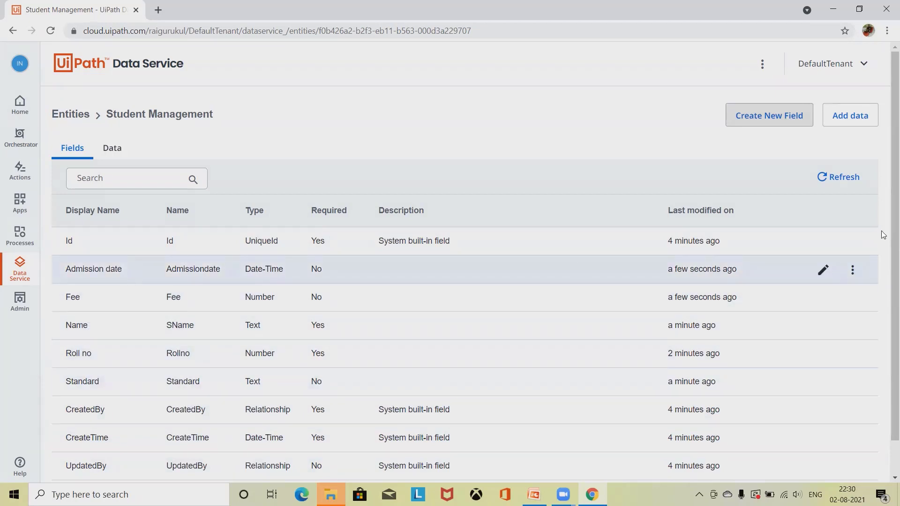
Step: Add an optional Yes/No field named Pass fail
{"action": "left_click", "coordinate": [755, 115]}
{"action": "left_click", "coordinate": [756, 111]}
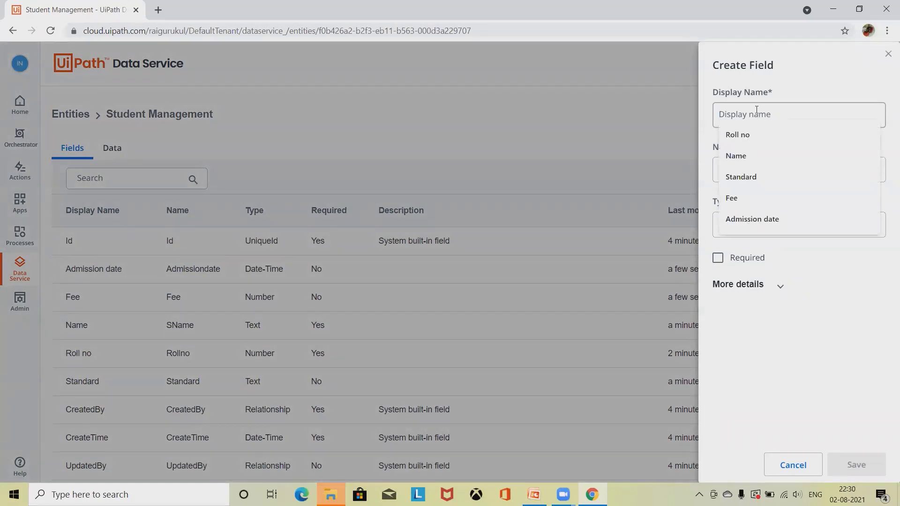
{"action": "type", "text": "Pass"}
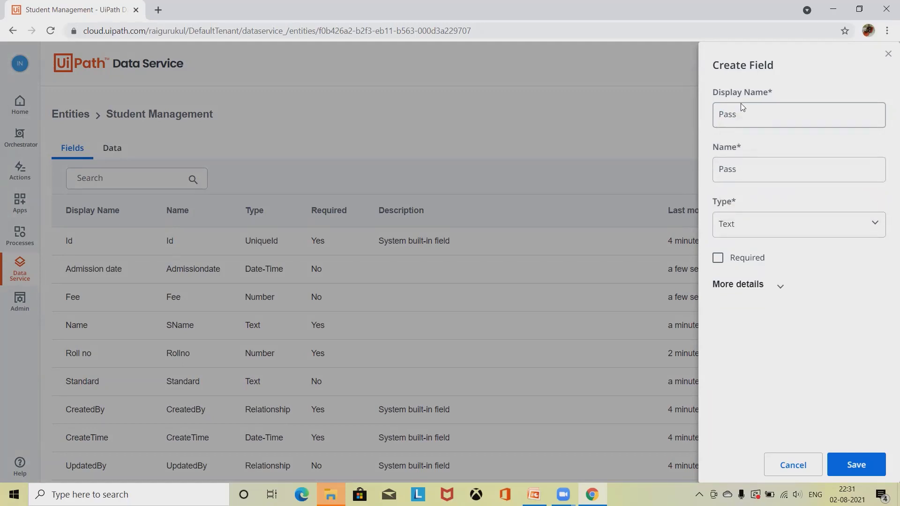
{"action": "type", "text": " fail"}
{"action": "left_click", "coordinate": [780, 228]}
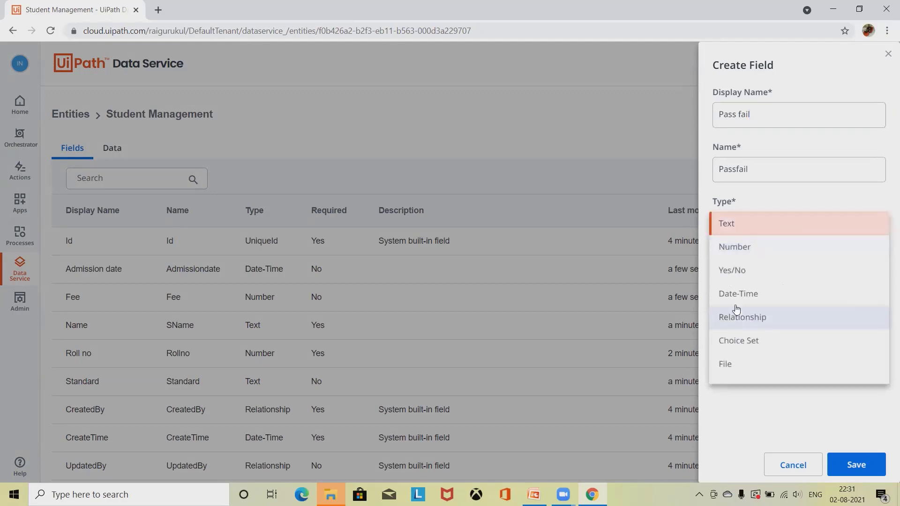
{"action": "left_click", "coordinate": [736, 271]}
{"action": "left_click", "coordinate": [855, 466]}
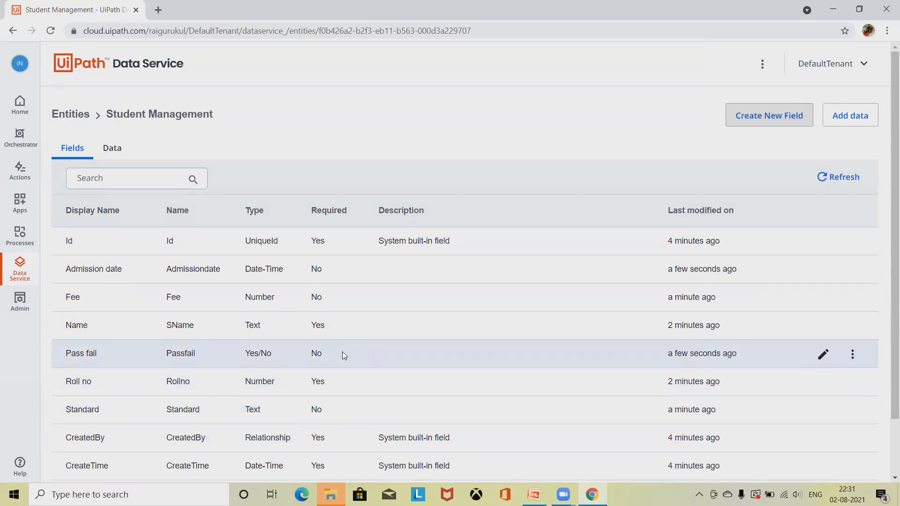
Step: Start another new field, then cancel it without changes
{"action": "left_click", "coordinate": [765, 116]}
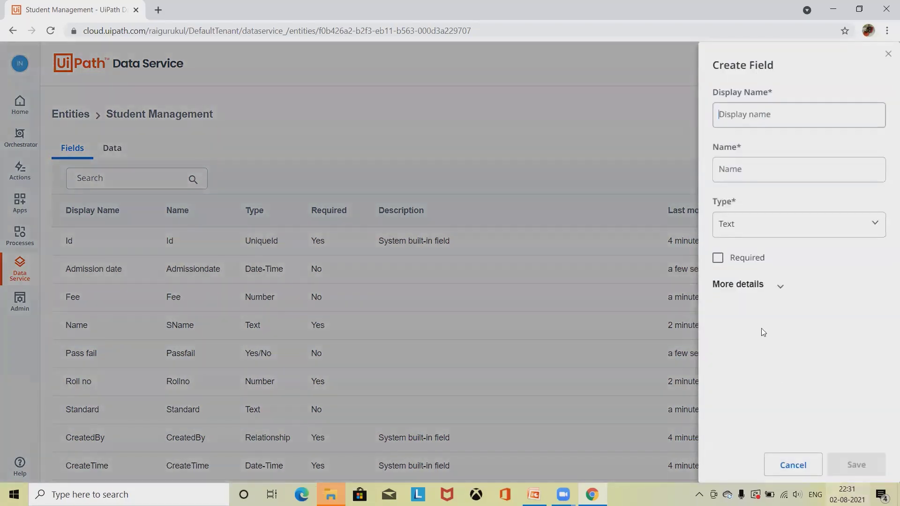
{"action": "left_click", "coordinate": [782, 223]}
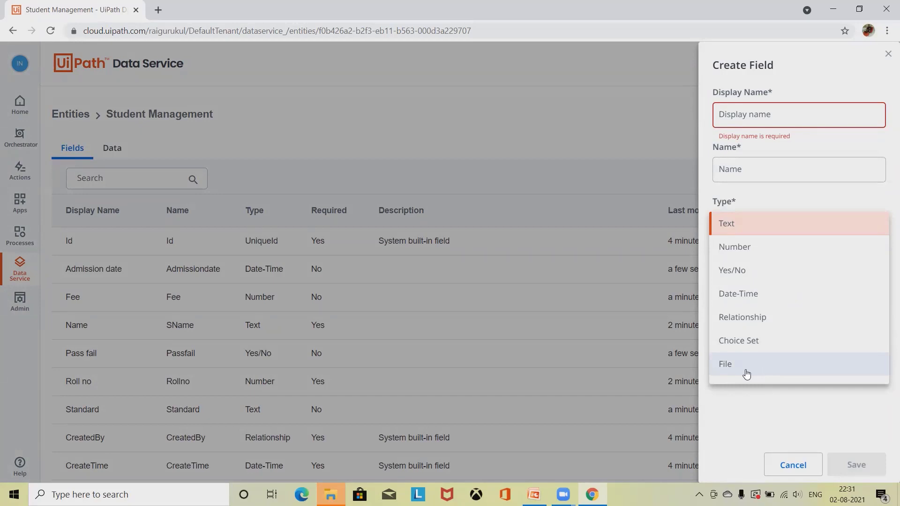
{"action": "left_click", "coordinate": [562, 124]}
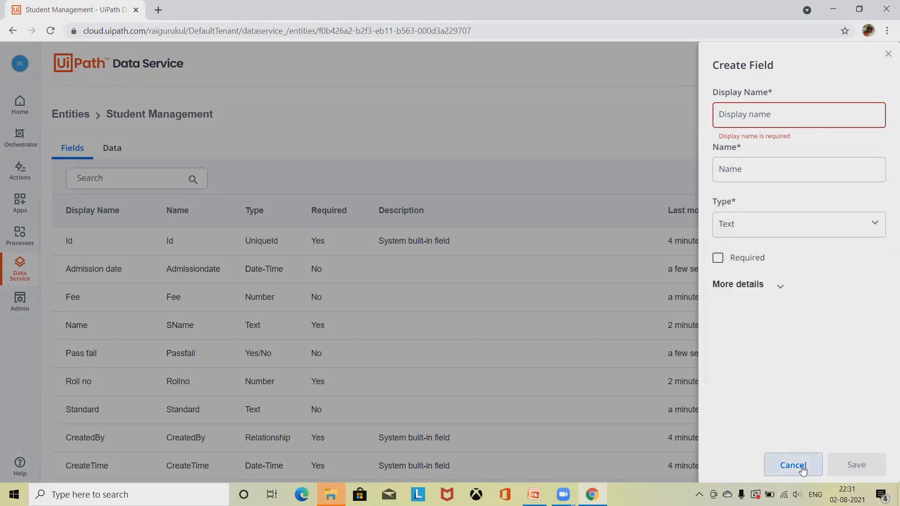
{"action": "left_click", "coordinate": [809, 467]}
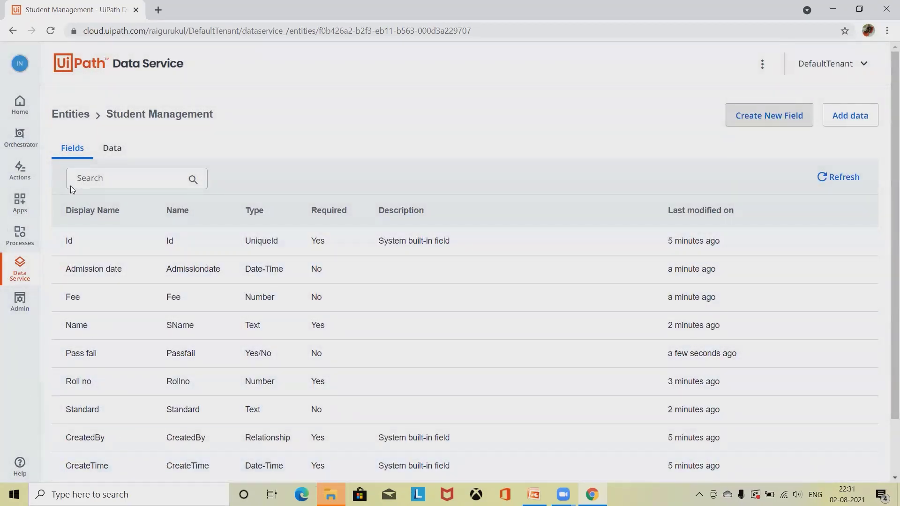
Step: Create a College entity from the Entities list and open its fields page
{"action": "left_click", "coordinate": [58, 114]}
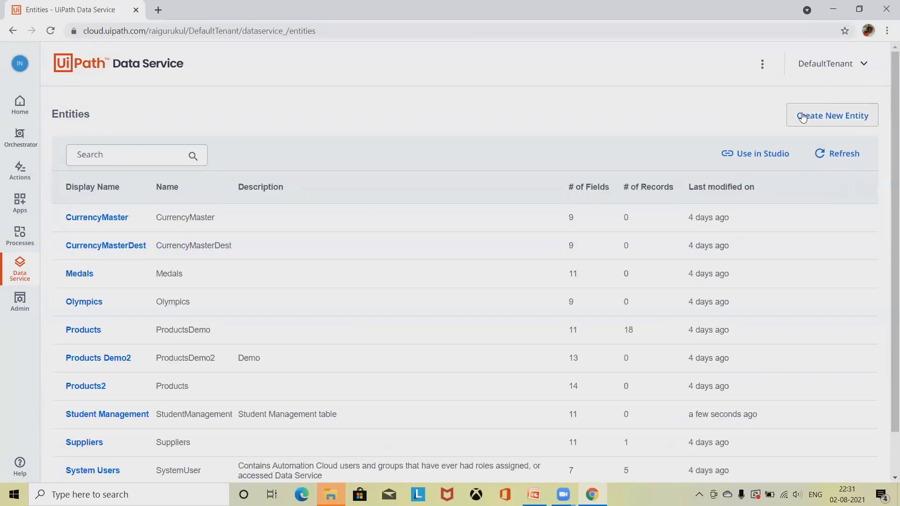
{"action": "left_click", "coordinate": [816, 123]}
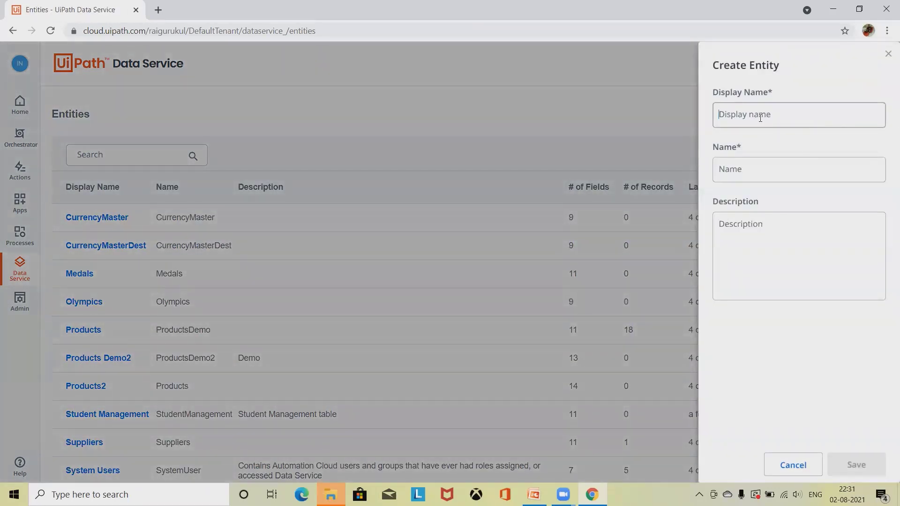
{"action": "type", "text": "College"}
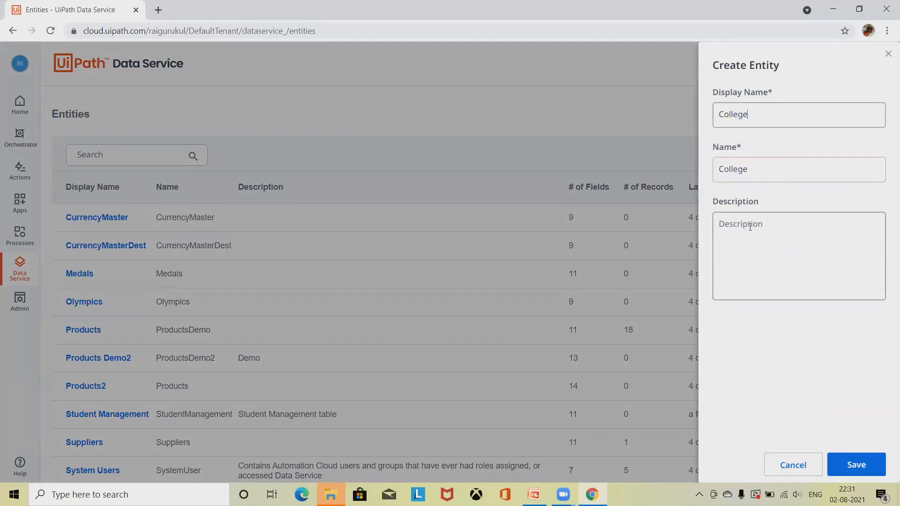
{"action": "left_click", "coordinate": [861, 469]}
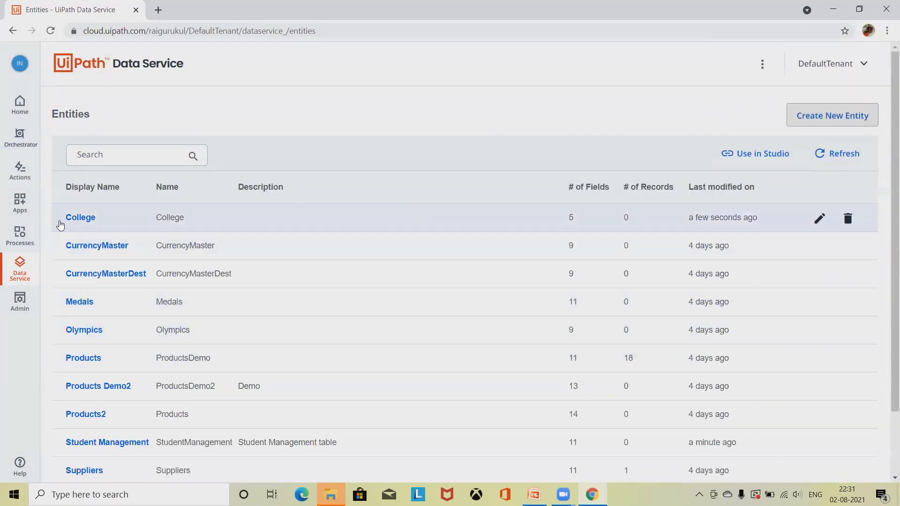
{"action": "left_click", "coordinate": [78, 218]}
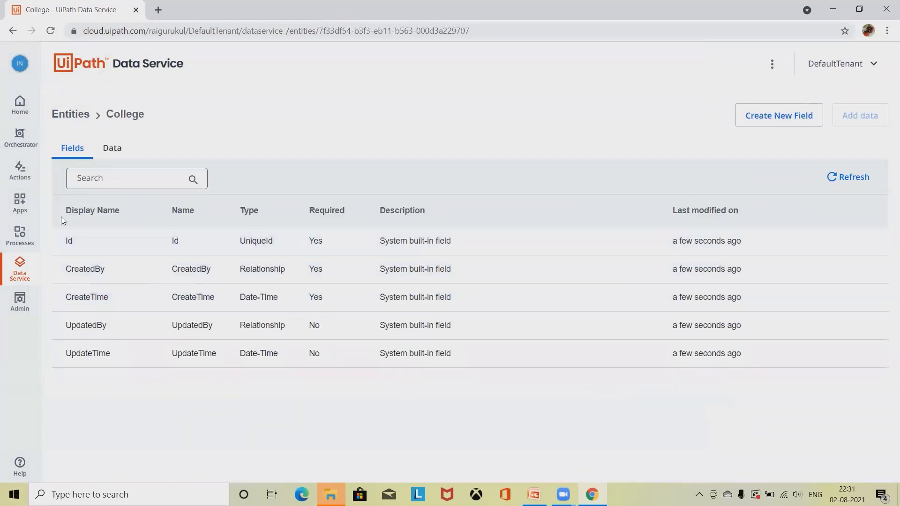
Step: Add a College field named Roll no of type Relationship
{"action": "left_click", "coordinate": [798, 118]}
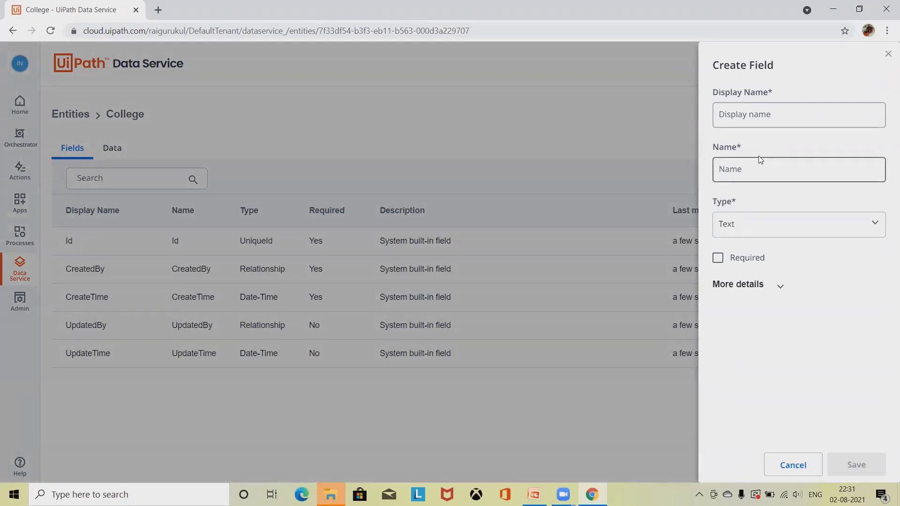
{"action": "type", "text": "Roll"}
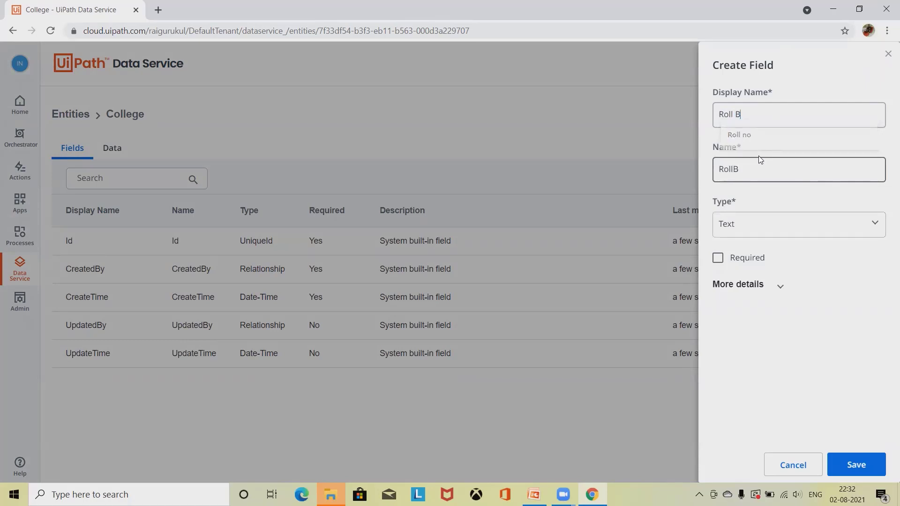
{"action": "type", "text": " No"}
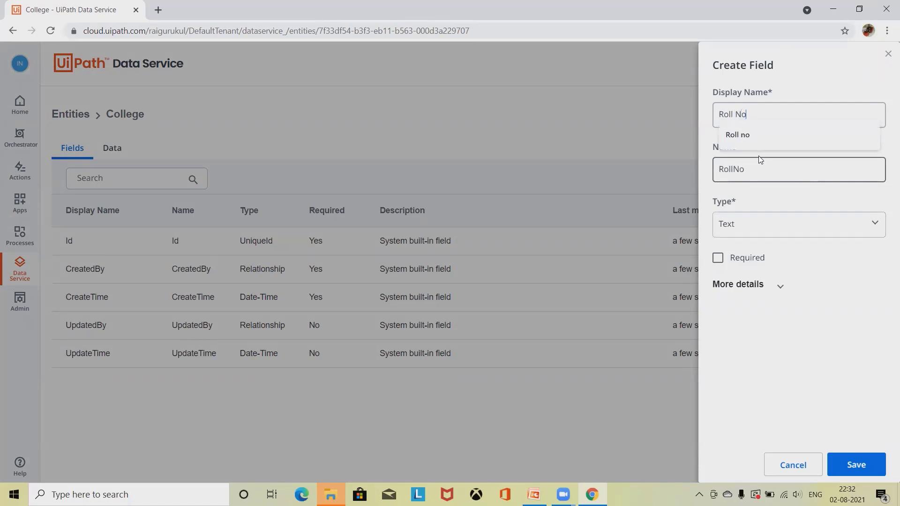
{"action": "key", "text": "BackSpace"}
{"action": "type", "text": "no"}
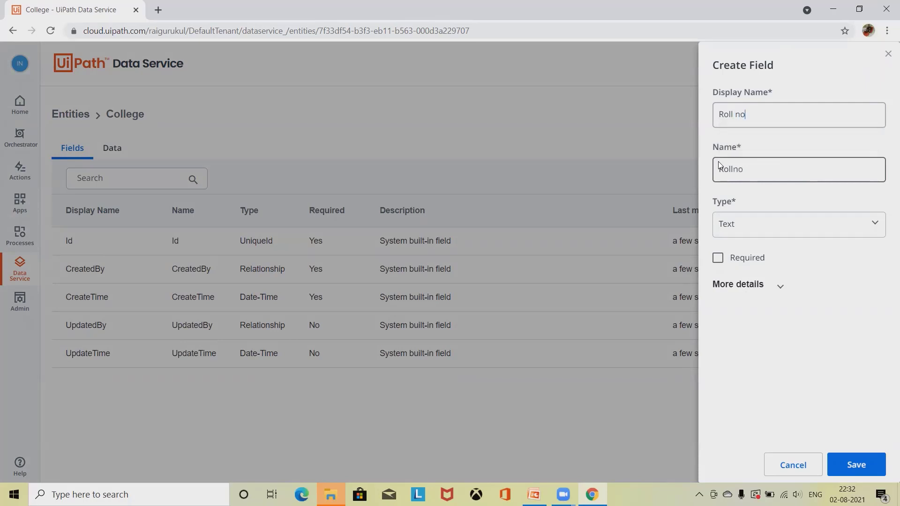
{"action": "left_click", "coordinate": [792, 227]}
{"action": "left_click", "coordinate": [769, 318]}
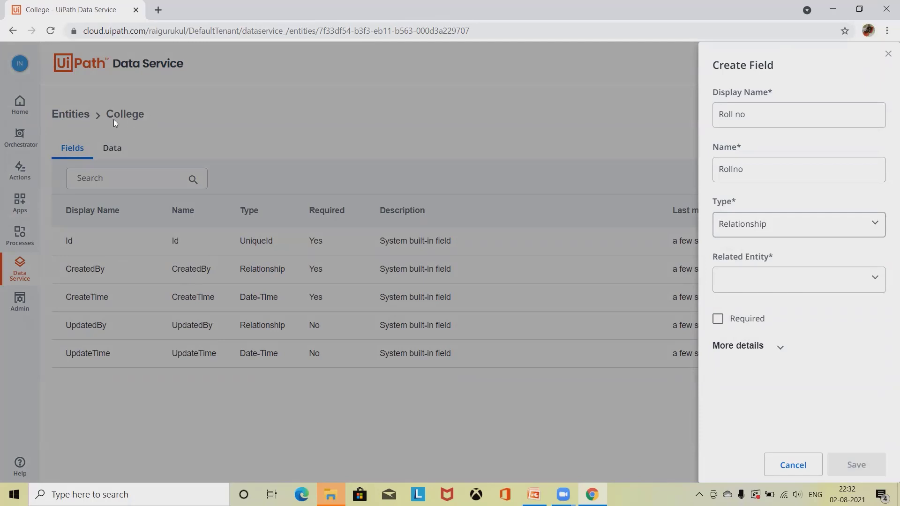
Step: Link Roll no to StudentManagement, display its Roll no, and save the field
{"action": "left_click", "coordinate": [836, 290]}
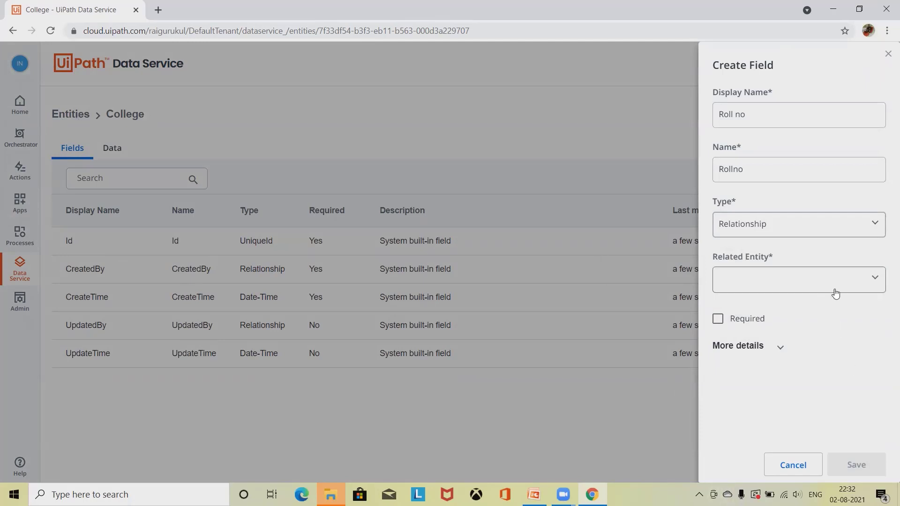
{"action": "scroll", "coordinate": [756, 358], "scroll_direction": "down", "scroll_amount": 3}
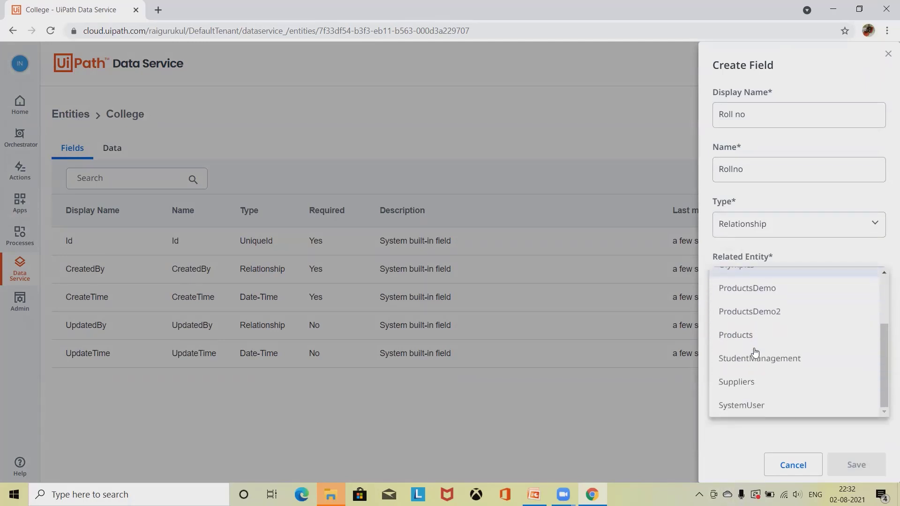
{"action": "scroll", "coordinate": [758, 361], "scroll_direction": "up", "scroll_amount": 3}
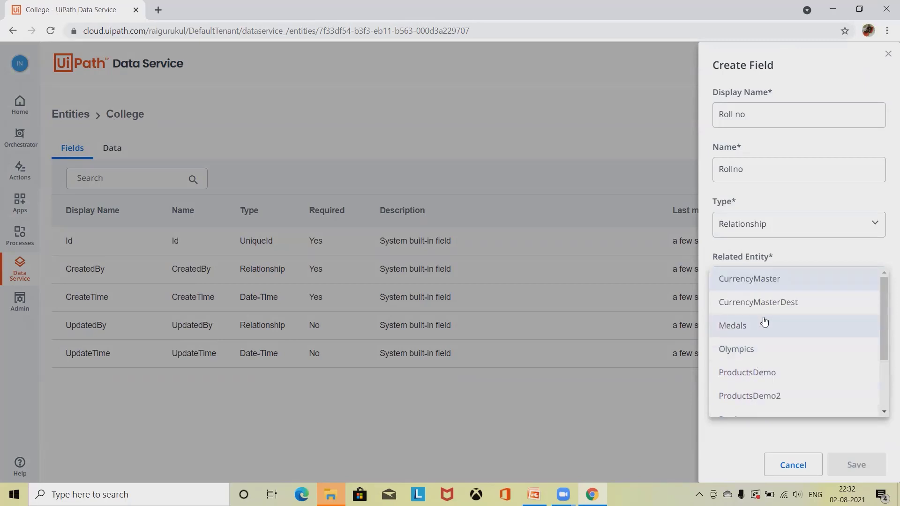
{"action": "scroll", "coordinate": [770, 358], "scroll_direction": "down", "scroll_amount": 2}
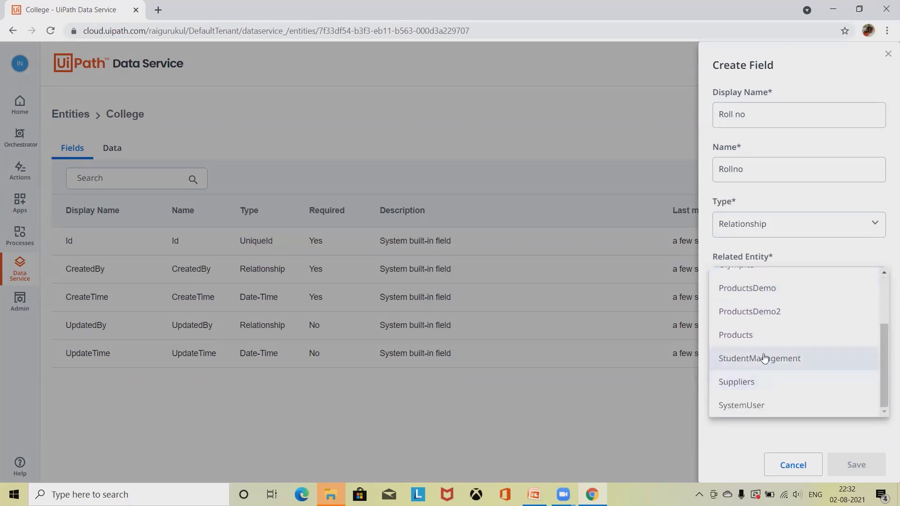
{"action": "left_click", "coordinate": [770, 358]}
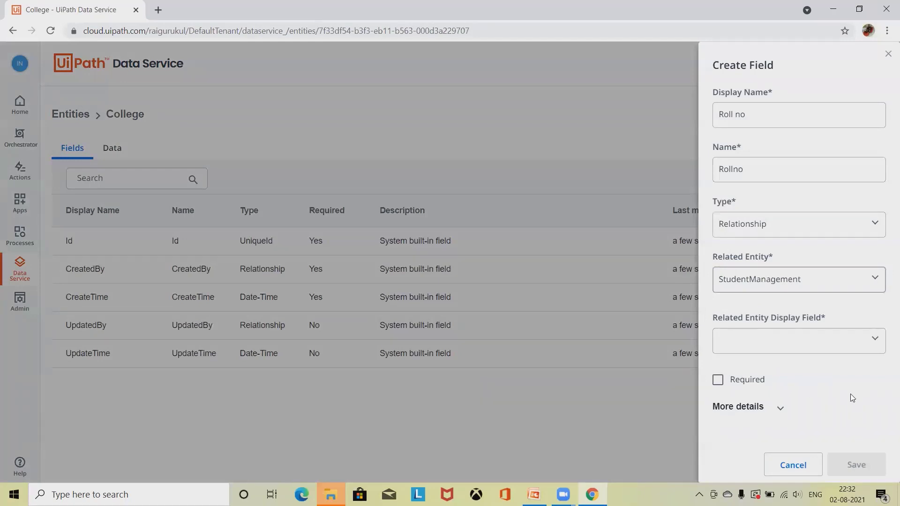
{"action": "left_click", "coordinate": [831, 348]}
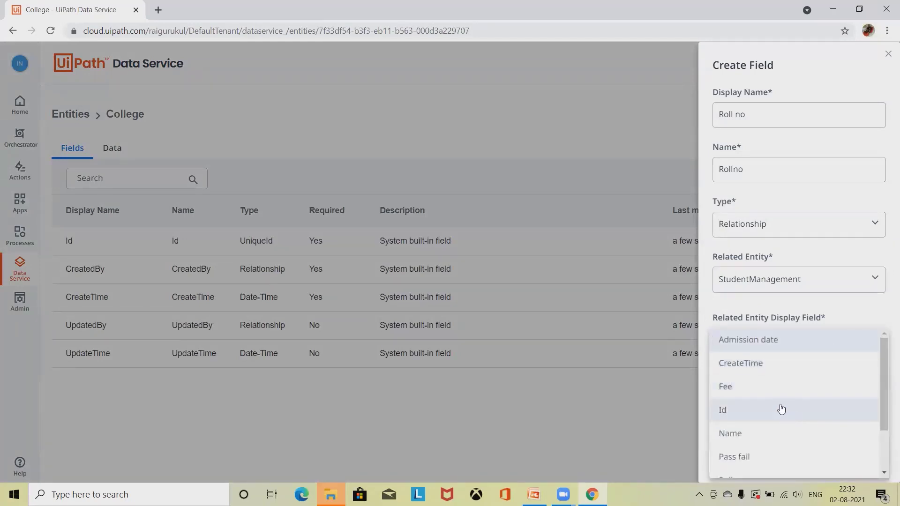
{"action": "scroll", "coordinate": [780, 411], "scroll_direction": "down", "scroll_amount": 2}
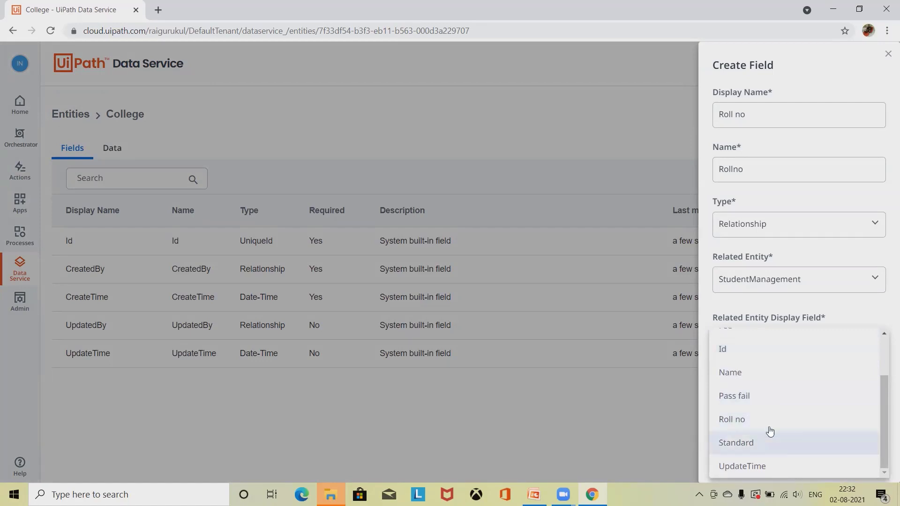
{"action": "scroll", "coordinate": [787, 398], "scroll_direction": "up", "scroll_amount": 3}
{"action": "scroll", "coordinate": [781, 422], "scroll_direction": "down", "scroll_amount": 1}
{"action": "scroll", "coordinate": [780, 428], "scroll_direction": "down", "scroll_amount": 1}
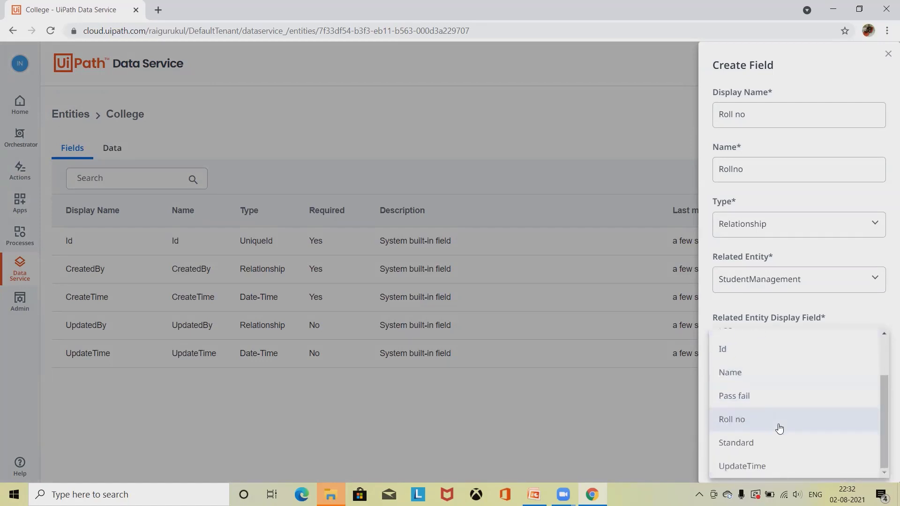
{"action": "left_click", "coordinate": [759, 423]}
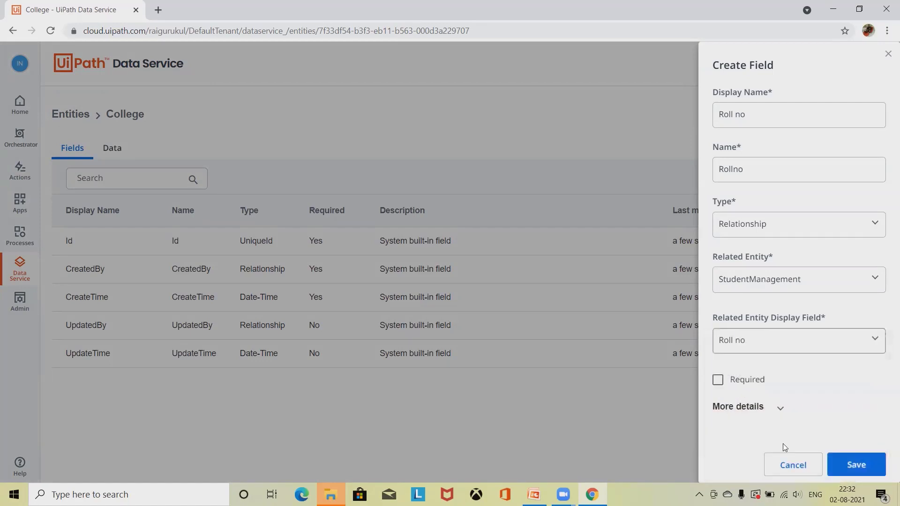
{"action": "left_click", "coordinate": [861, 464]}
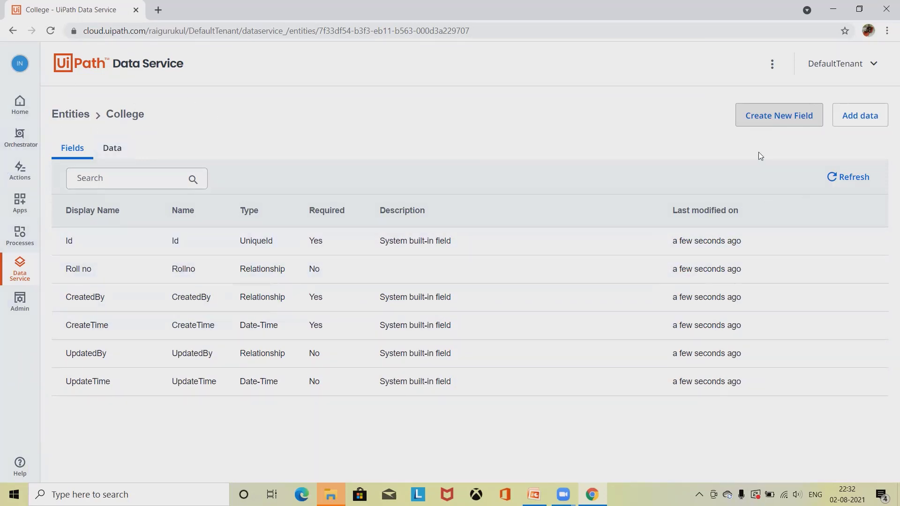
Step: Add an optional Number field named Total fee to College
{"action": "left_click", "coordinate": [773, 120]}
{"action": "left_click", "coordinate": [769, 118]}
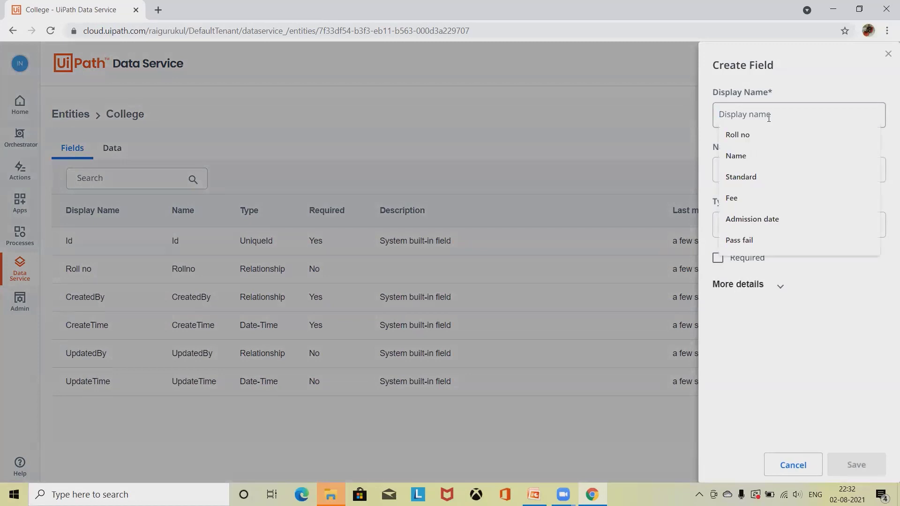
{"action": "type", "text": "Fee"}
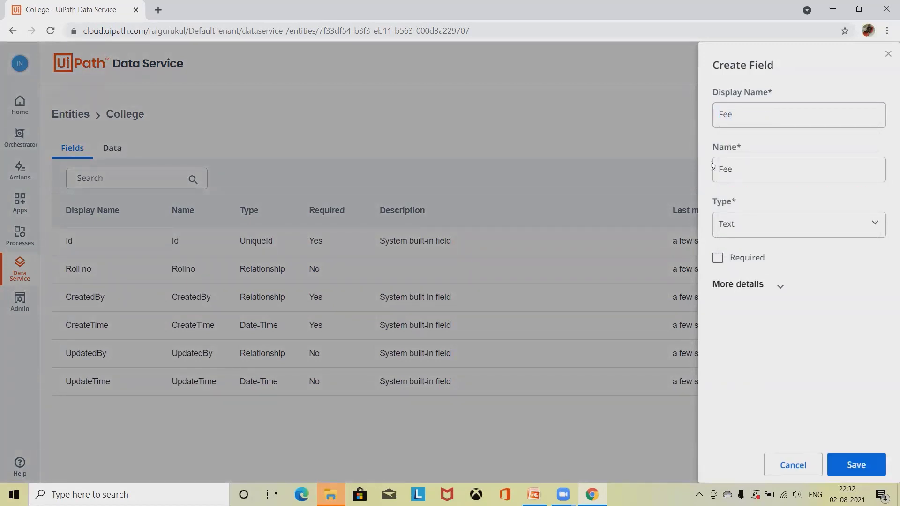
{"action": "left_click", "coordinate": [797, 232]}
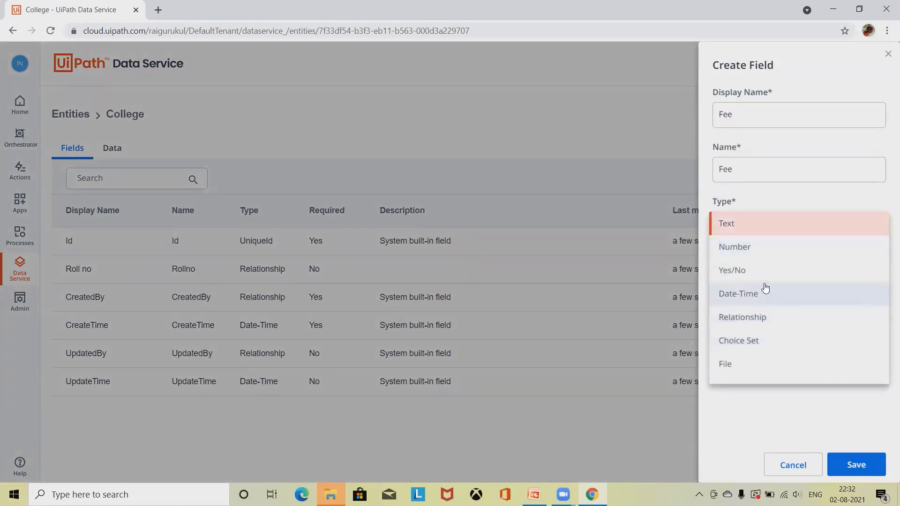
{"action": "left_click", "coordinate": [736, 248]}
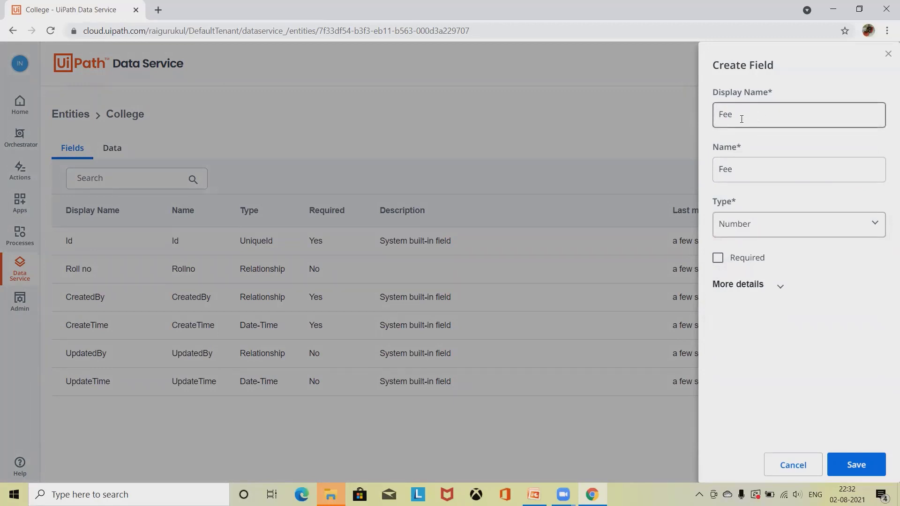
{"action": "left_click", "coordinate": [718, 113]}
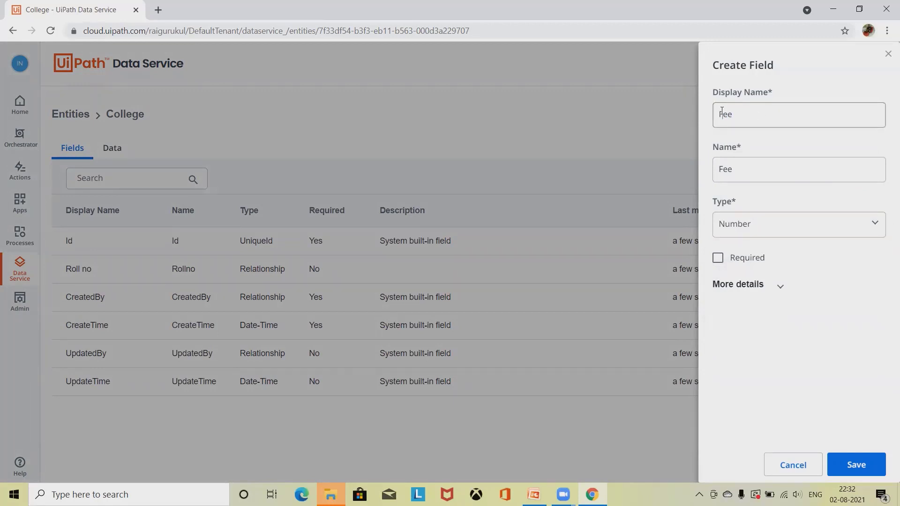
{"action": "double_click", "coordinate": [721, 112]}
{"action": "type", "text": "Total fee"}
{"action": "left_click", "coordinate": [849, 466]}
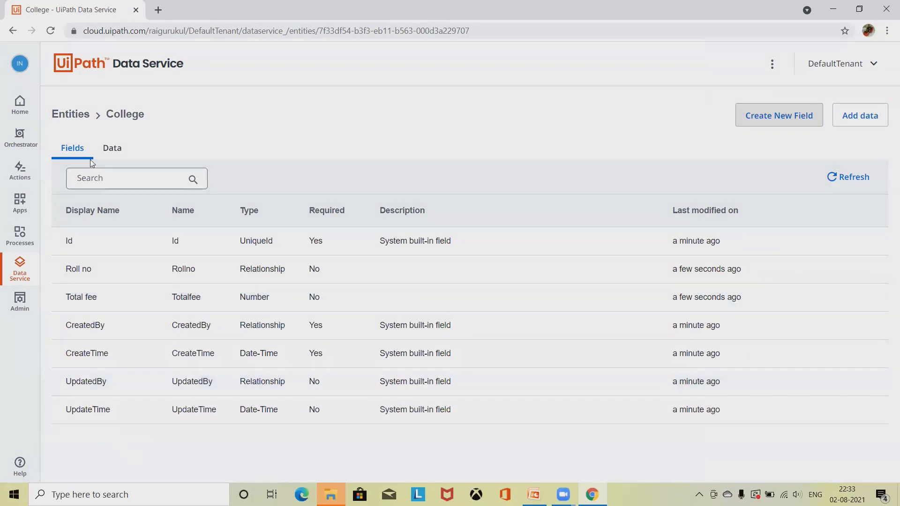
Step: Reload the entity list, check Student Management's fields, then go back to the Entities list
{"action": "left_click", "coordinate": [68, 117]}
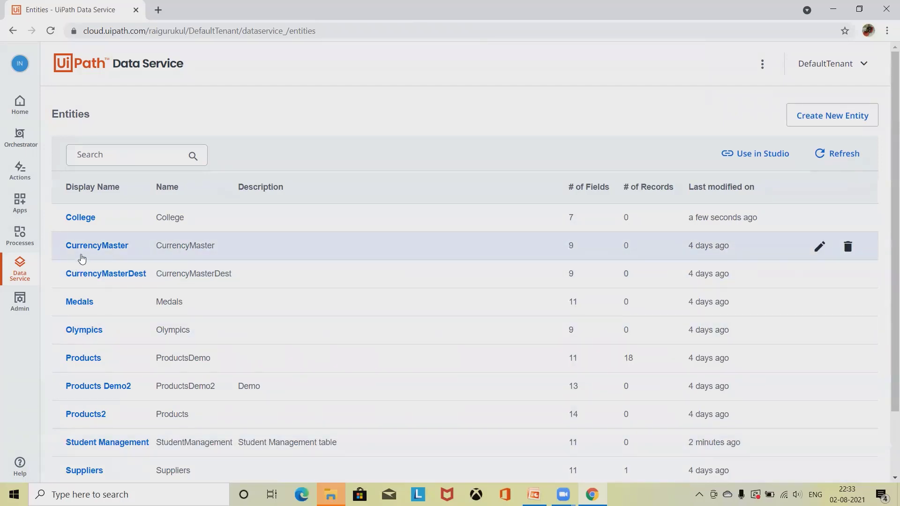
{"action": "scroll", "coordinate": [101, 428], "scroll_direction": "down", "scroll_amount": 2}
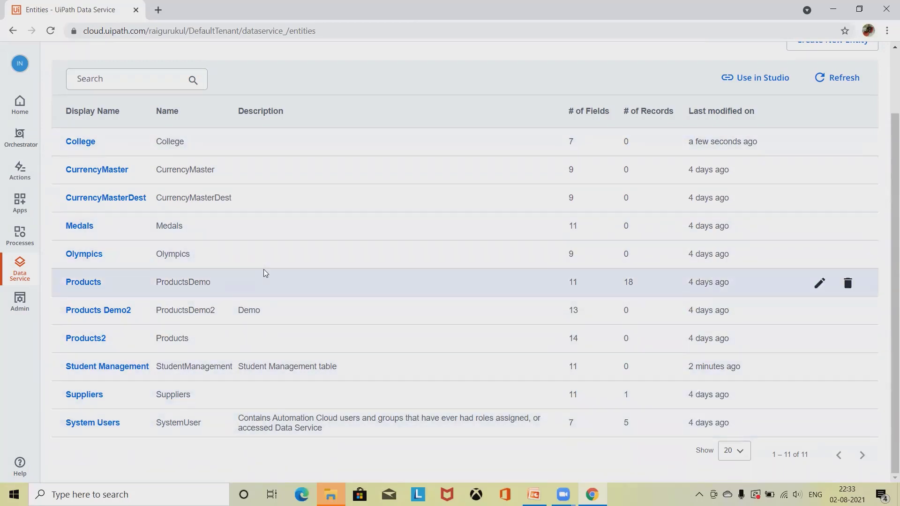
{"action": "left_click", "coordinate": [851, 85]}
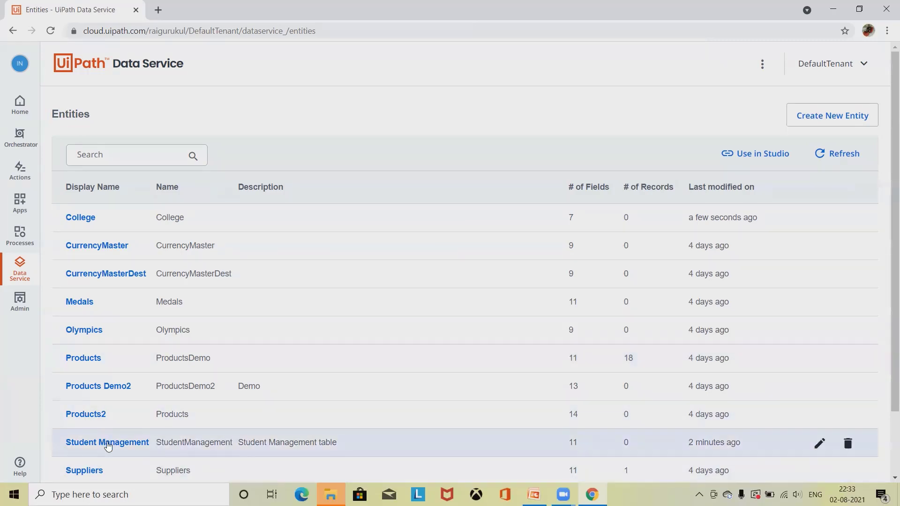
{"action": "left_click", "coordinate": [108, 443]}
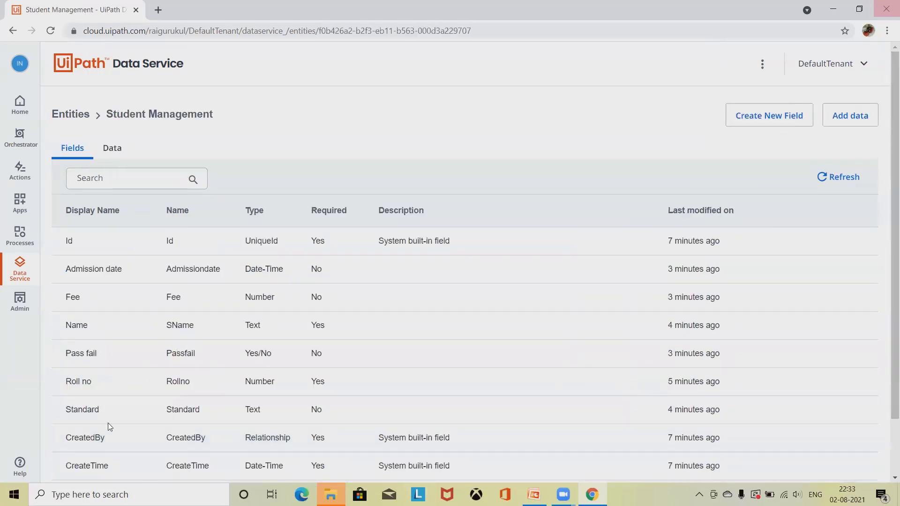
{"action": "scroll", "coordinate": [212, 330], "scroll_direction": "down", "scroll_amount": 2}
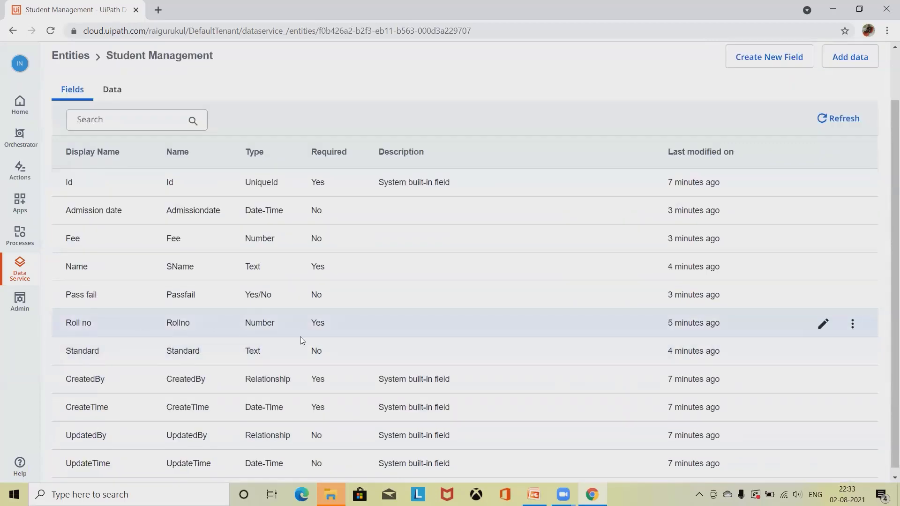
{"action": "left_click", "coordinate": [72, 56]}
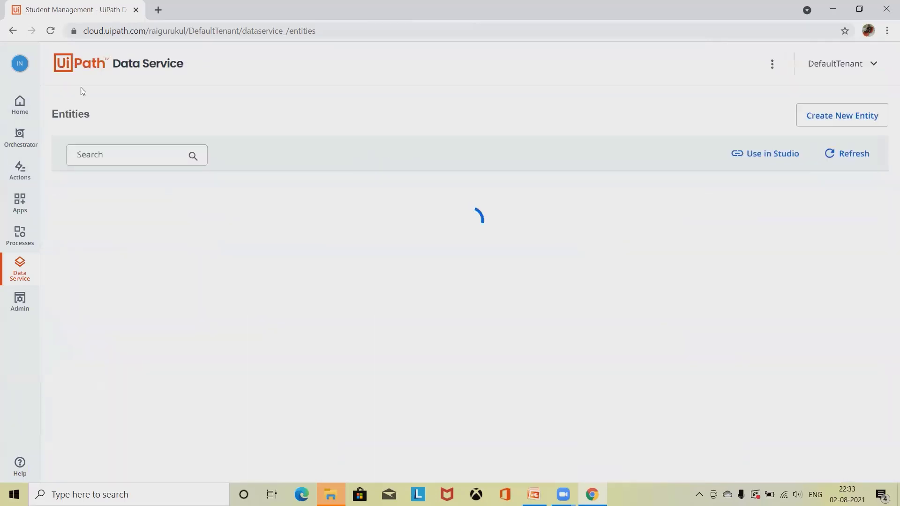
Step: Tick Required on College's Roll no relationship field, save it, and refresh the field list
{"action": "left_click", "coordinate": [82, 219]}
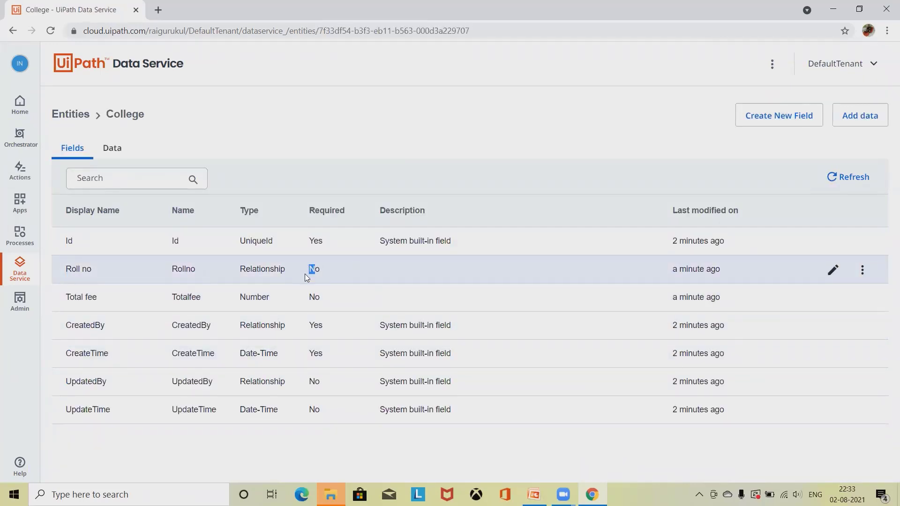
{"action": "left_click_drag", "start_coordinate": [316, 270], "coordinate": [310, 266]}
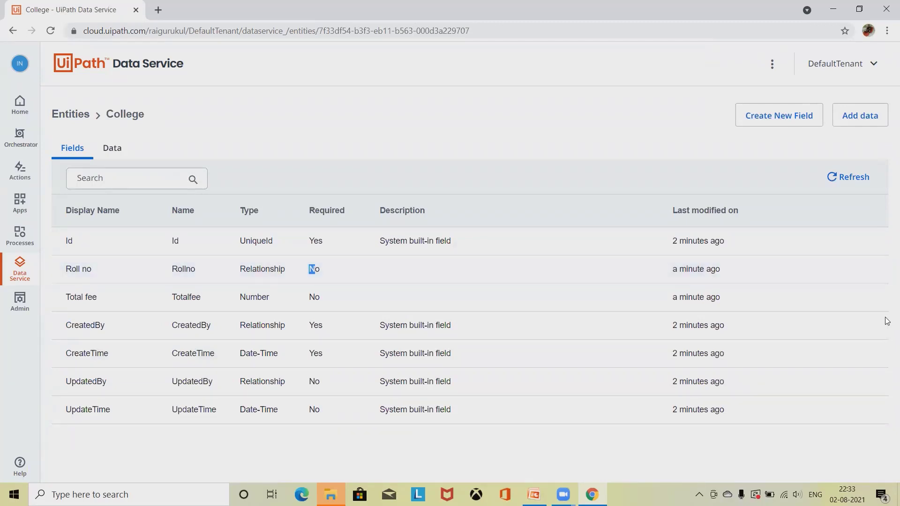
{"action": "left_click", "coordinate": [834, 272]}
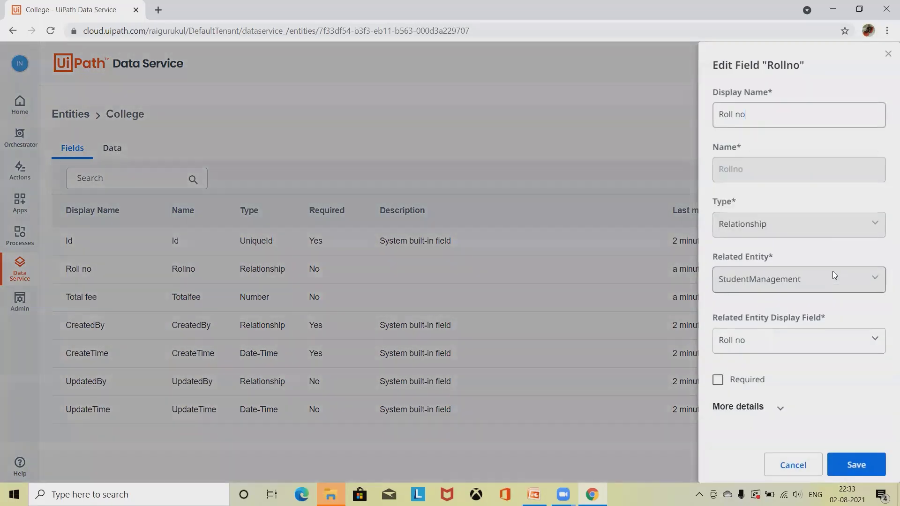
{"action": "left_click", "coordinate": [717, 381]}
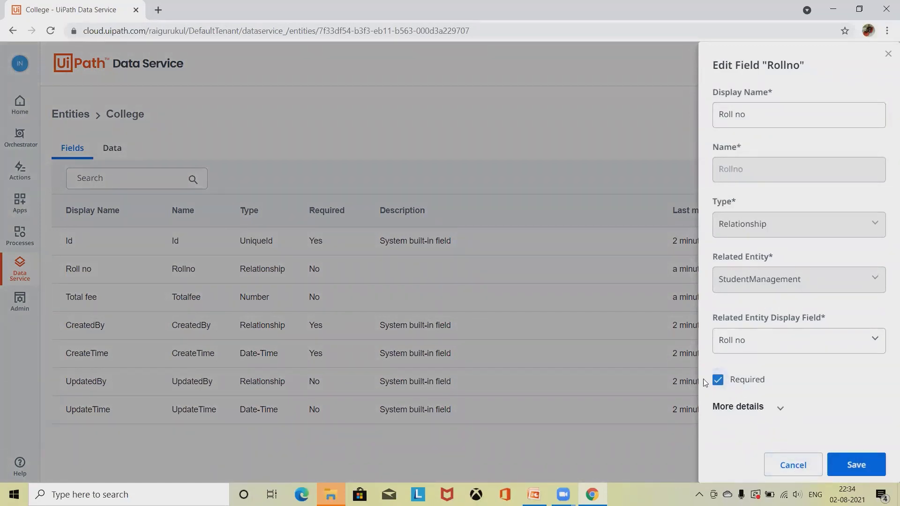
{"action": "left_click", "coordinate": [856, 474]}
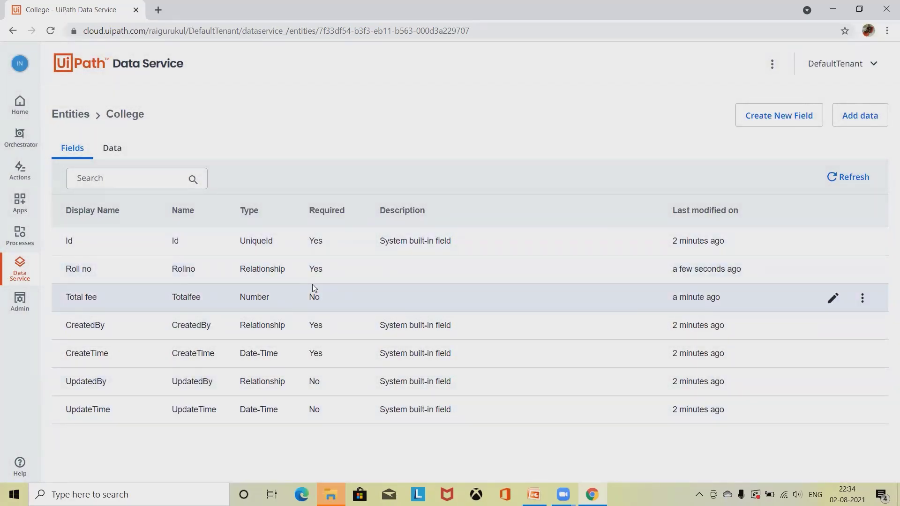
{"action": "left_click", "coordinate": [852, 187]}
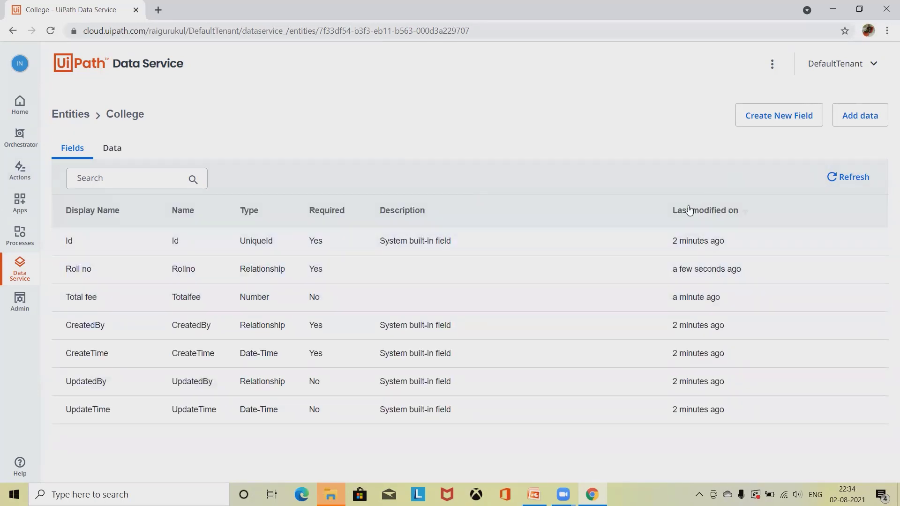
Step: Start a new College record, find the Roll no choices empty, and cancel the record
{"action": "left_click", "coordinate": [111, 148]}
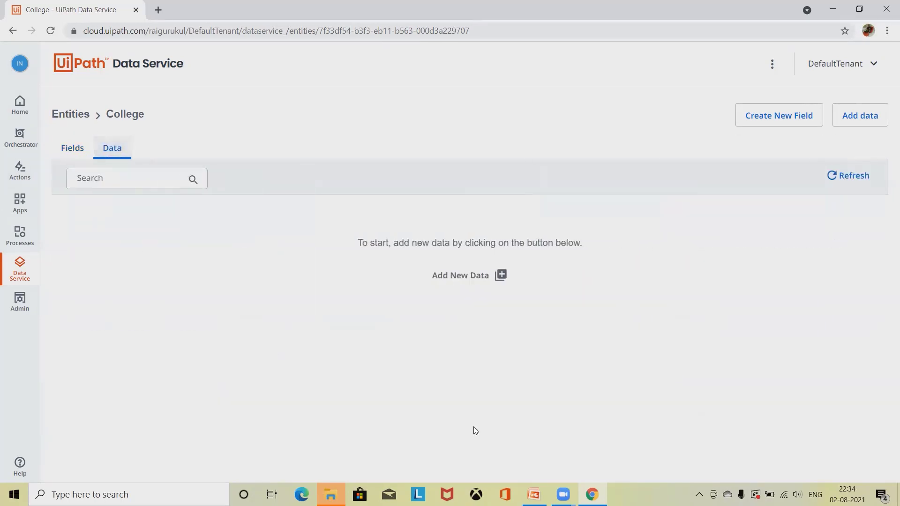
{"action": "left_click", "coordinate": [441, 279]}
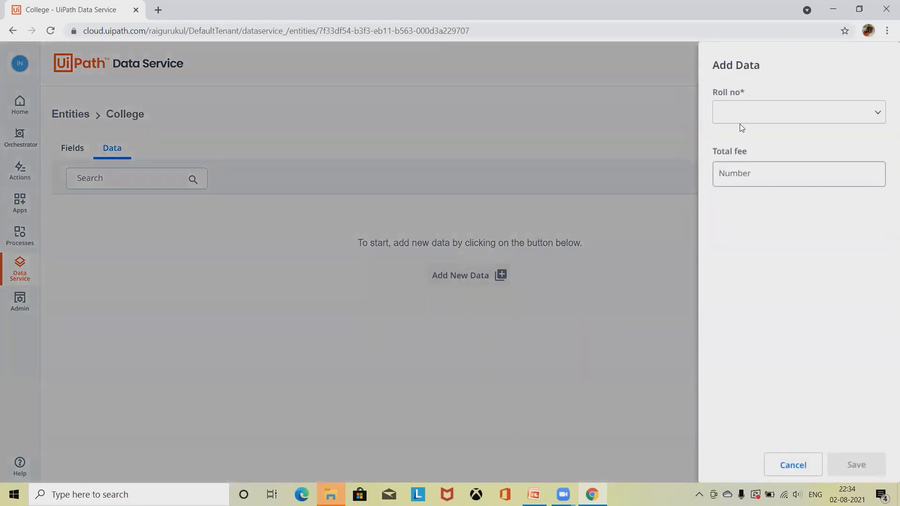
{"action": "left_click", "coordinate": [755, 113]}
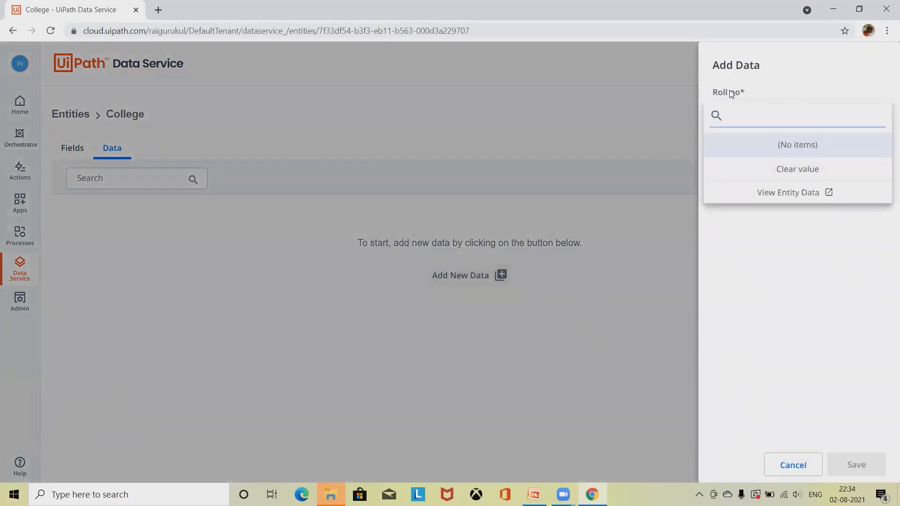
{"action": "left_click", "coordinate": [775, 285]}
{"action": "left_click", "coordinate": [744, 169]}
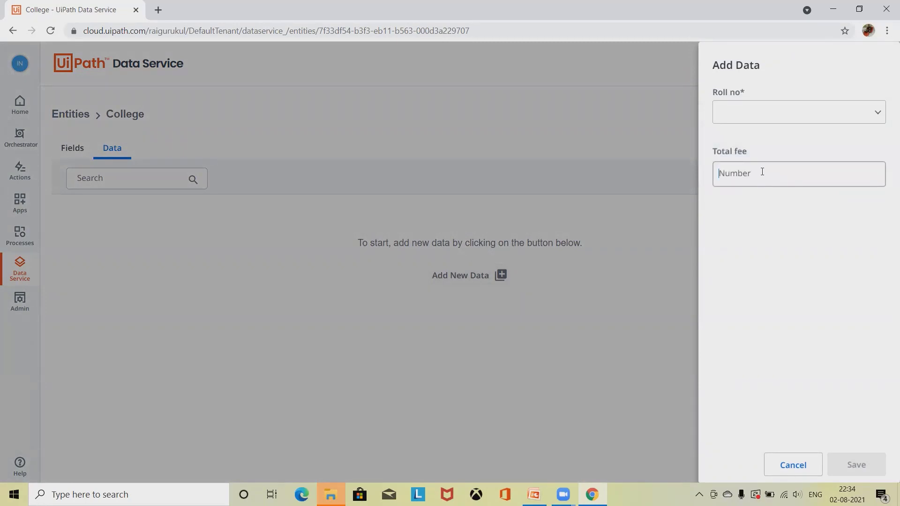
{"action": "left_click", "coordinate": [803, 466]}
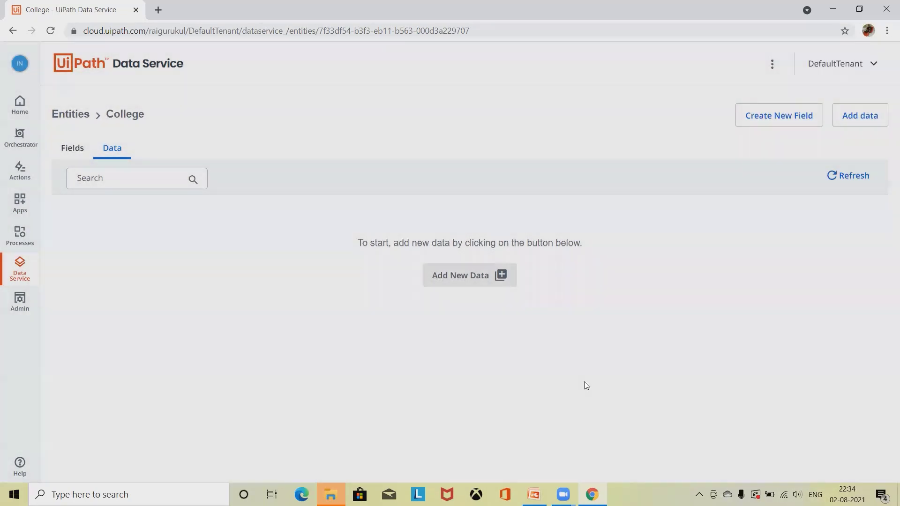
Step: Retry a College record, search Roll no for '1', then open Student Management's data via View Entity Data
{"action": "left_click", "coordinate": [862, 115]}
{"action": "left_click", "coordinate": [796, 113]}
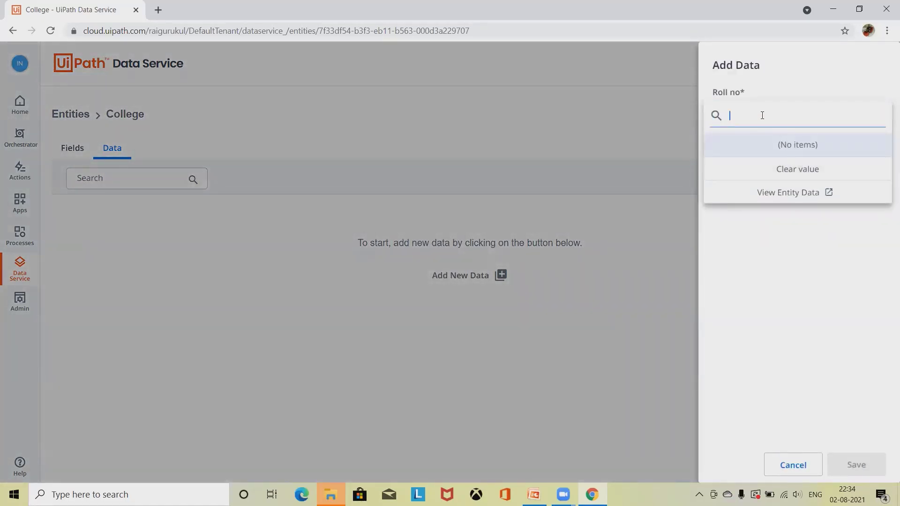
{"action": "type", "text": "1"}
{"action": "left_click", "coordinate": [668, 299]}
{"action": "left_click", "coordinate": [753, 174]}
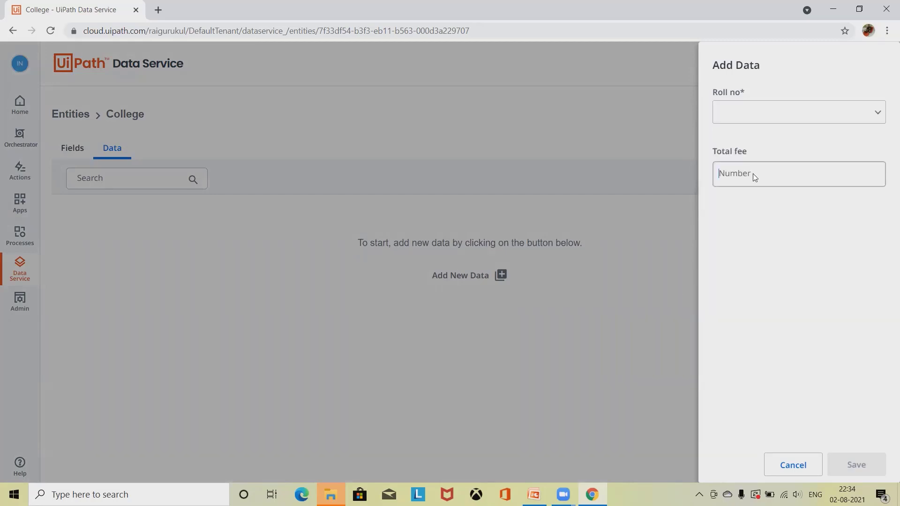
{"action": "left_click", "coordinate": [748, 123]}
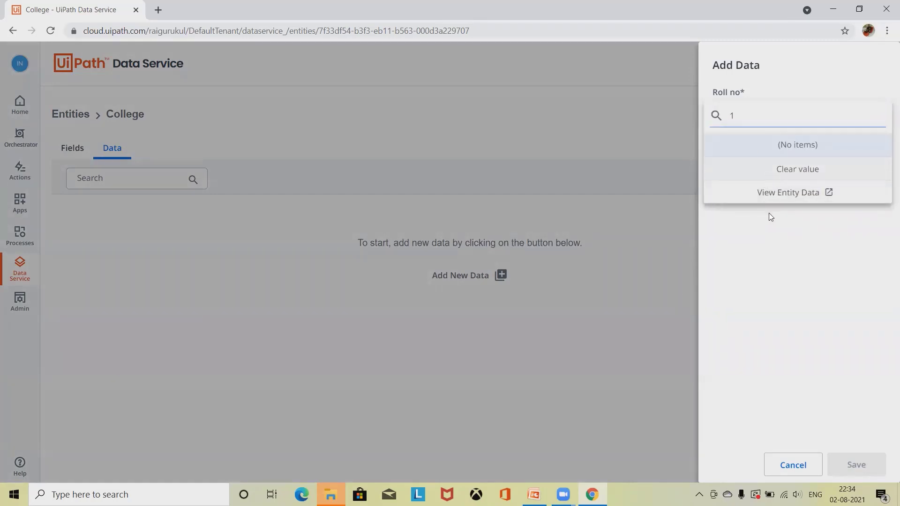
{"action": "left_click", "coordinate": [774, 197]}
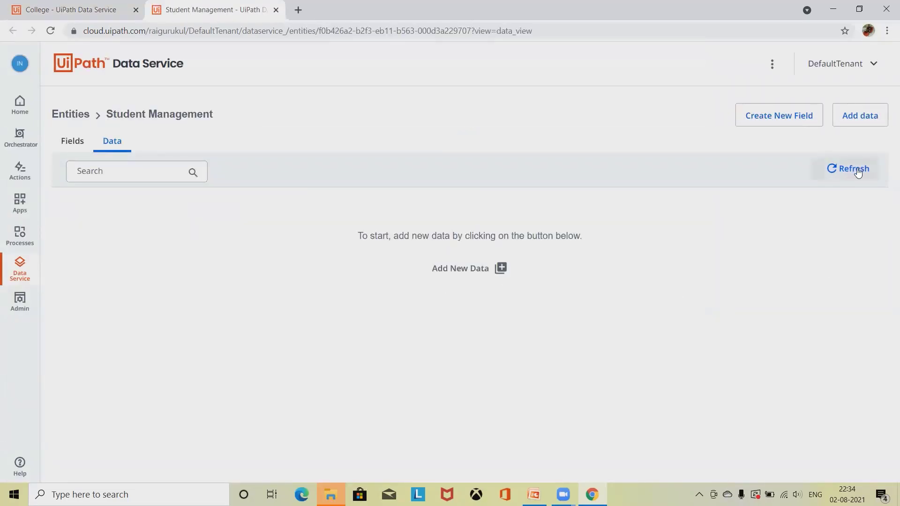
Step: Start a new student record with admission date 04-08-2021, Fee 200, and the student's name
{"action": "left_click", "coordinate": [451, 269]}
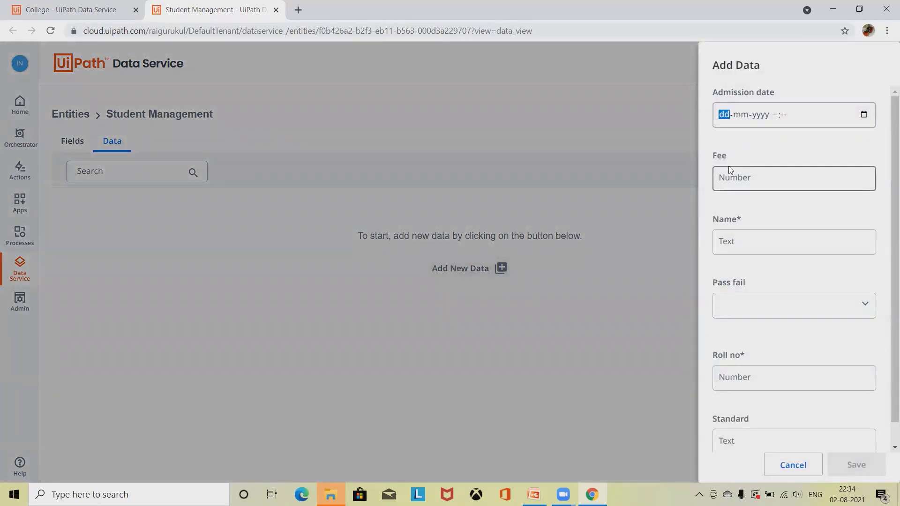
{"action": "scroll", "coordinate": [722, 176], "scroll_direction": "down", "scroll_amount": 1}
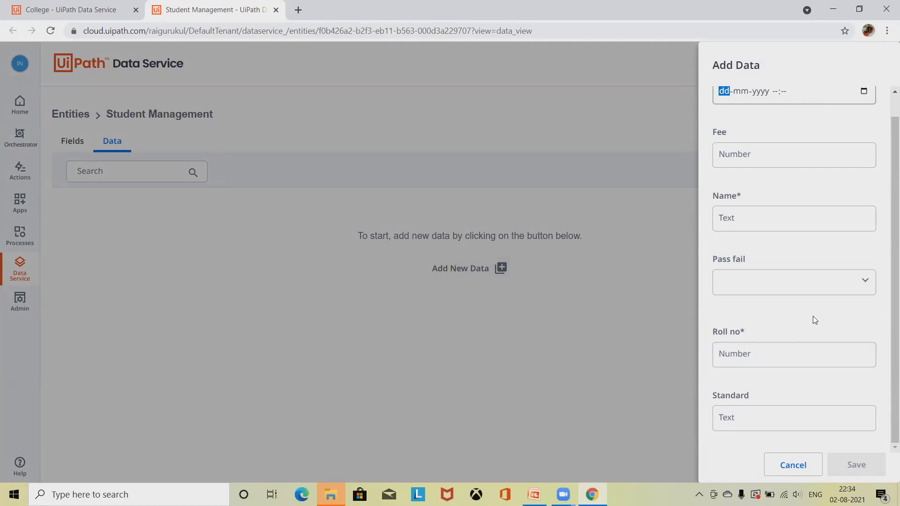
{"action": "scroll", "coordinate": [828, 331], "scroll_direction": "up", "scroll_amount": 1}
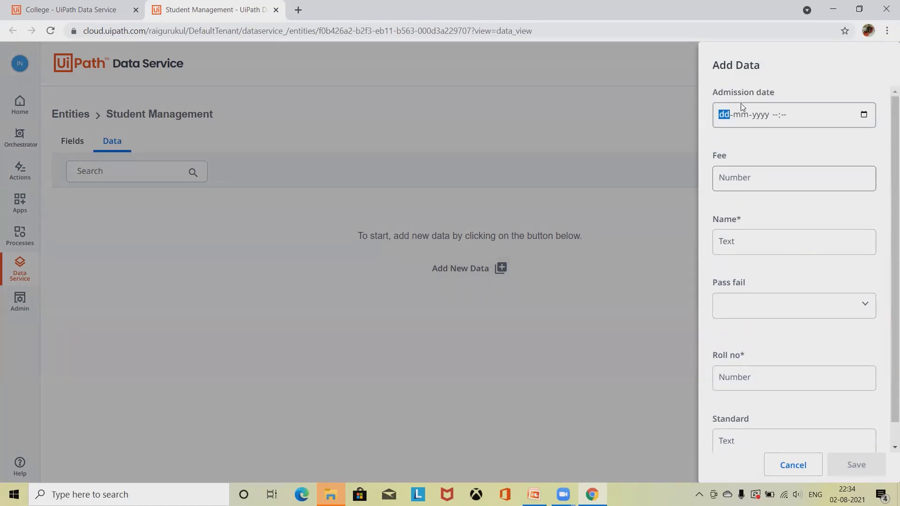
{"action": "left_click", "coordinate": [863, 115]}
{"action": "left_click", "coordinate": [720, 187]}
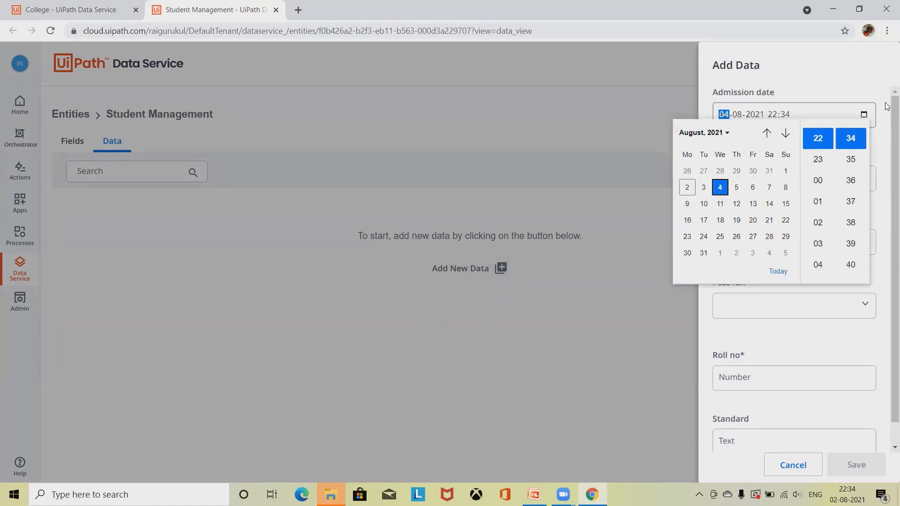
{"action": "left_click", "coordinate": [596, 332]}
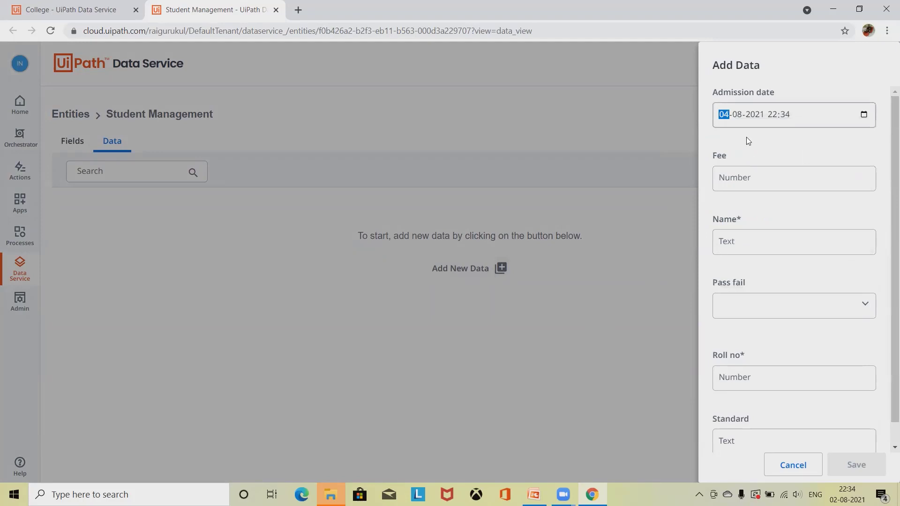
{"action": "left_click", "coordinate": [778, 175]}
{"action": "type", "text": "200"}
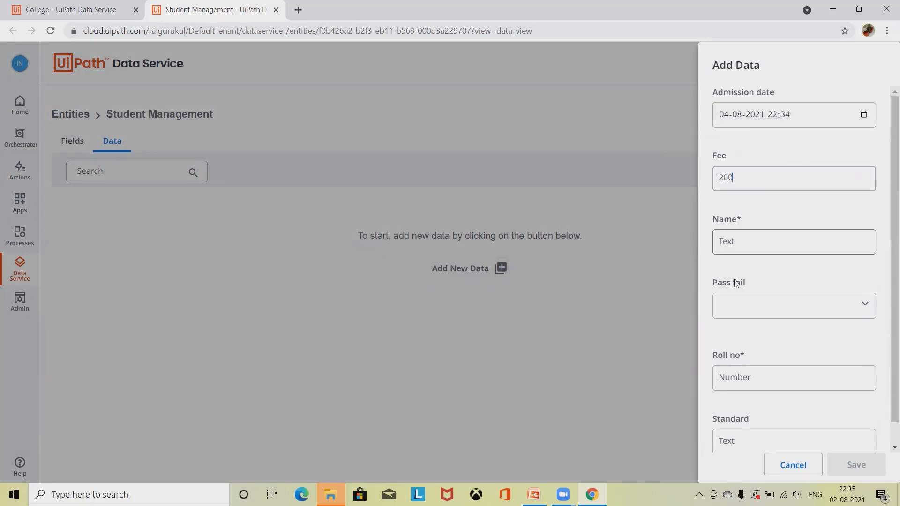
{"action": "left_click", "coordinate": [750, 241]}
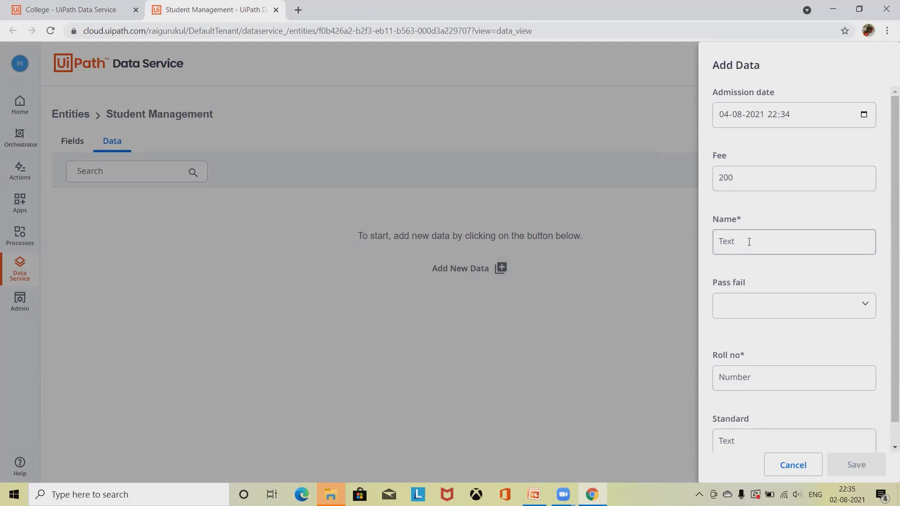
Step: Set Pass fail to Yes, Roll no 12, Standard 8, then save and refresh the records
{"action": "left_click", "coordinate": [814, 308]}
{"action": "left_click", "coordinate": [744, 328]}
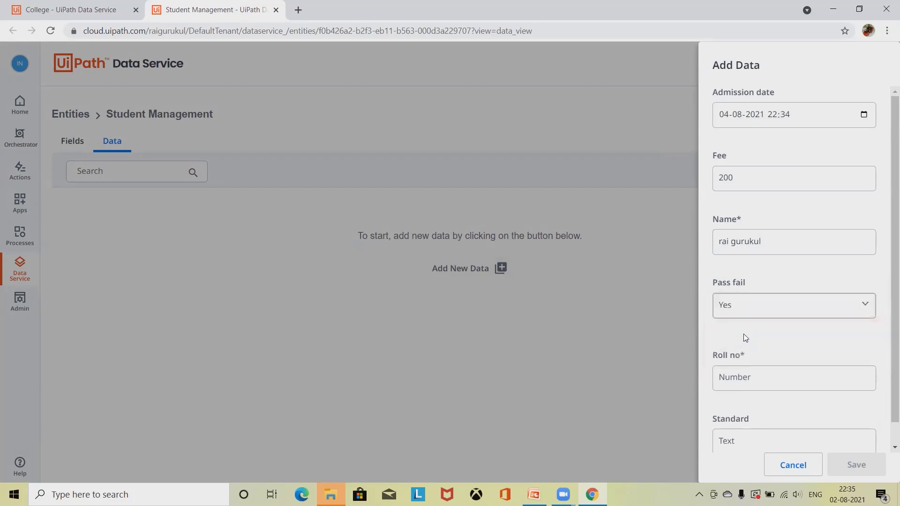
{"action": "scroll", "coordinate": [786, 349], "scroll_direction": "down", "scroll_amount": 1}
{"action": "left_click", "coordinate": [783, 354]}
{"action": "type", "text": "12"}
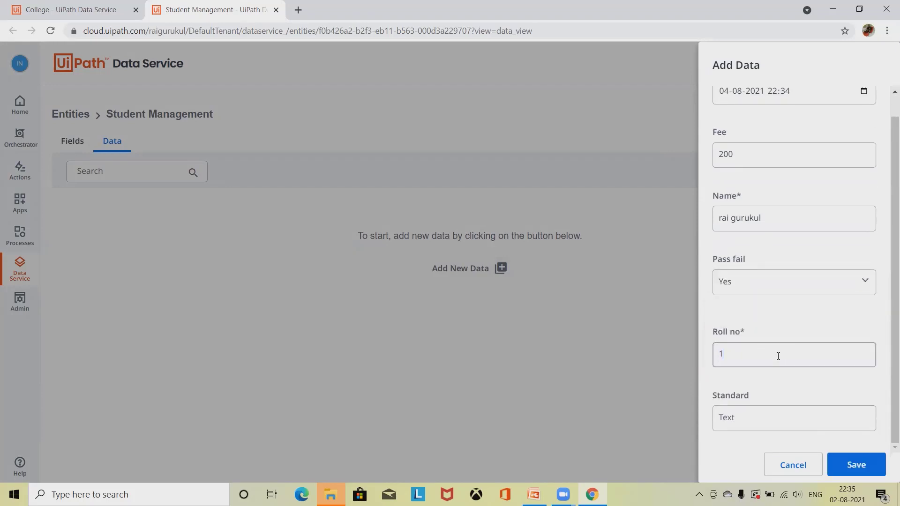
{"action": "left_click", "coordinate": [767, 414]}
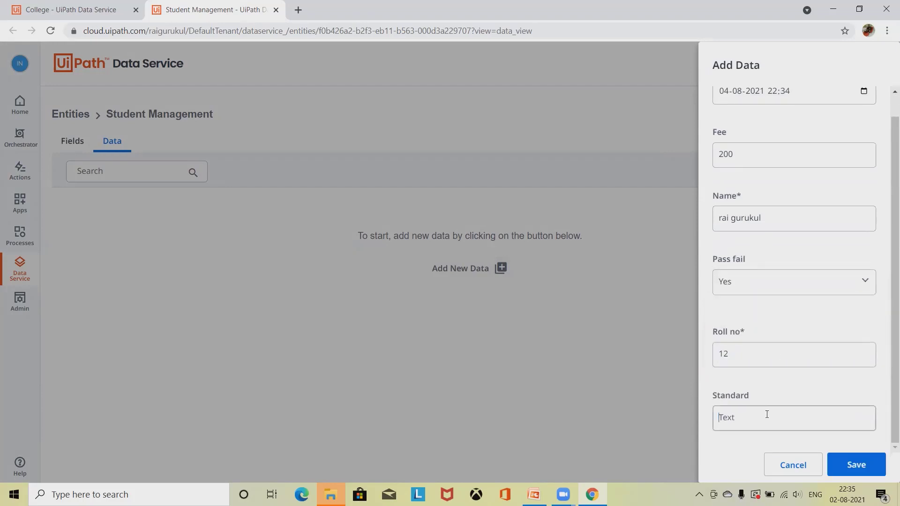
{"action": "type", "text": "8"}
{"action": "left_click", "coordinate": [870, 469]}
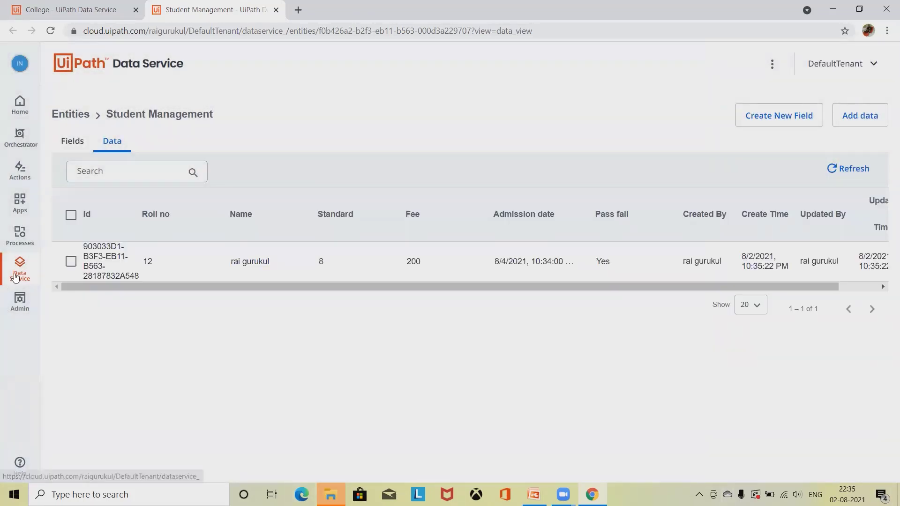
{"action": "left_click_drag", "start_coordinate": [385, 284], "coordinate": [66, 324]}
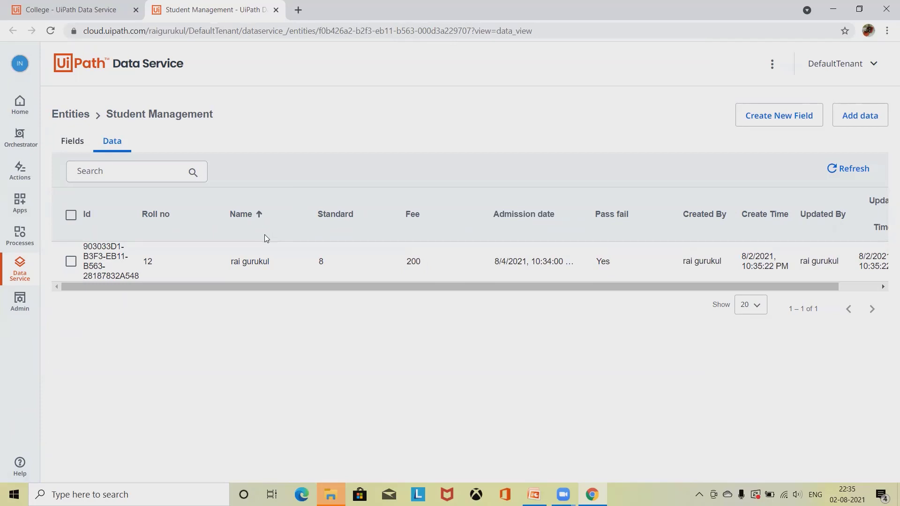
{"action": "left_click", "coordinate": [853, 174]}
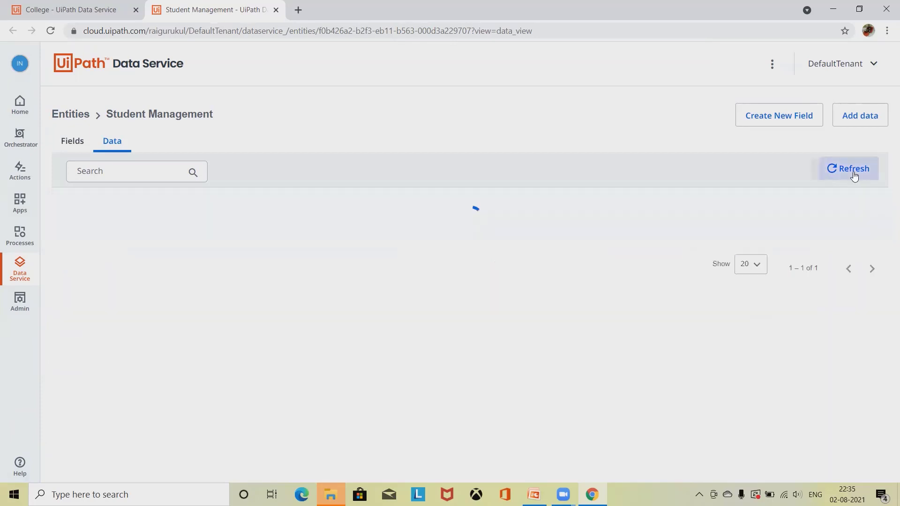